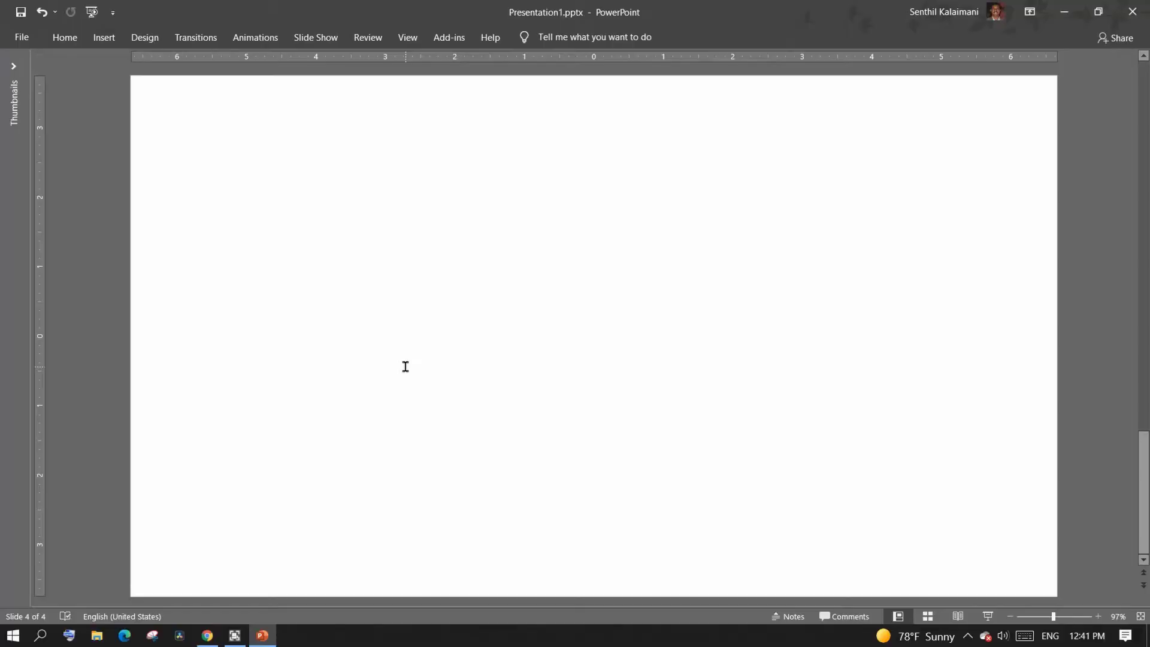
Draw a wide trapezoid across the slide's middle with grey fill and no outline.
click(64, 39)
click(770, 96)
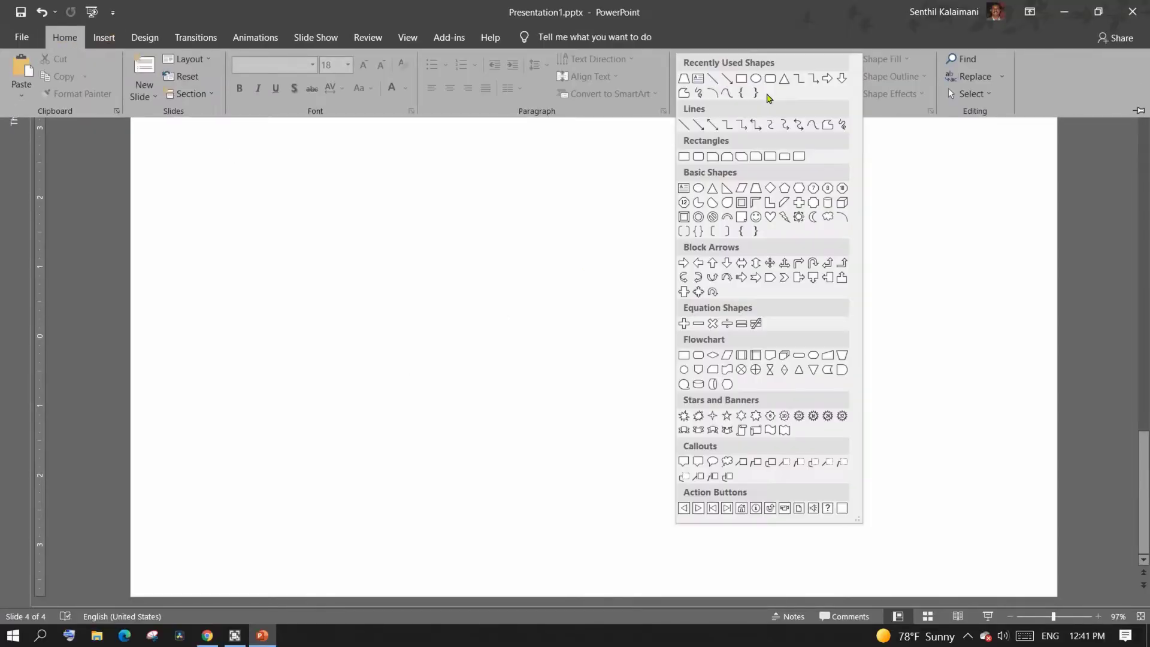
click(756, 188)
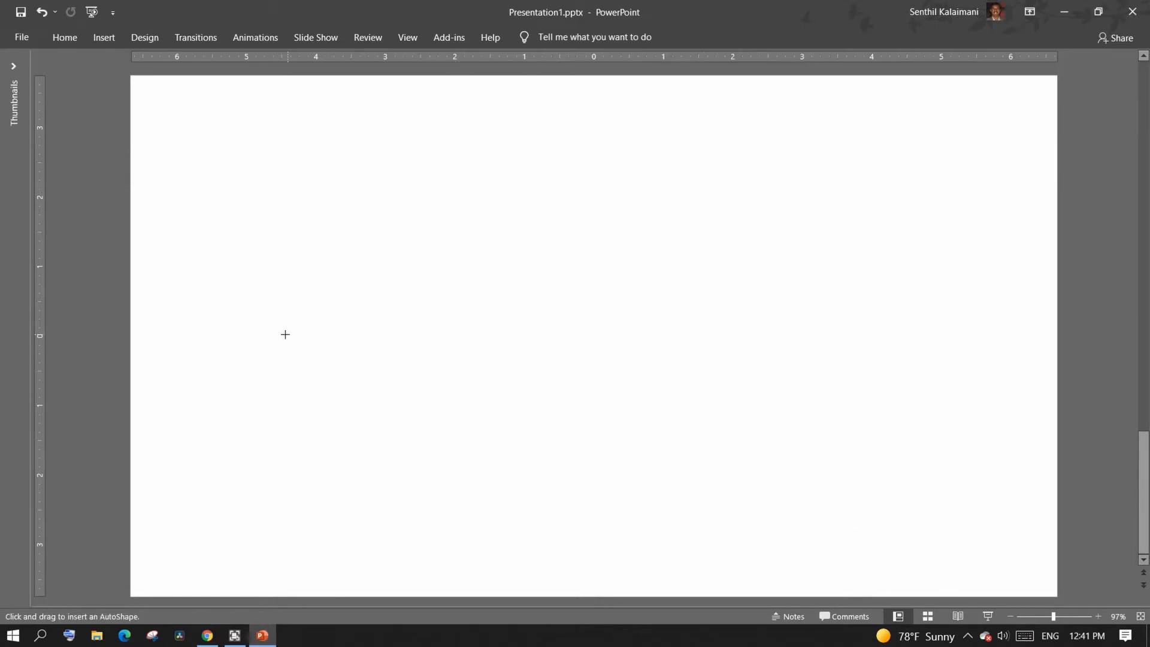
mouse_move(240, 303)
mouse_down()
mouse_move(288, 351)
mouse_move(667, 426)
mouse_move(743, 421)
mouse_up()
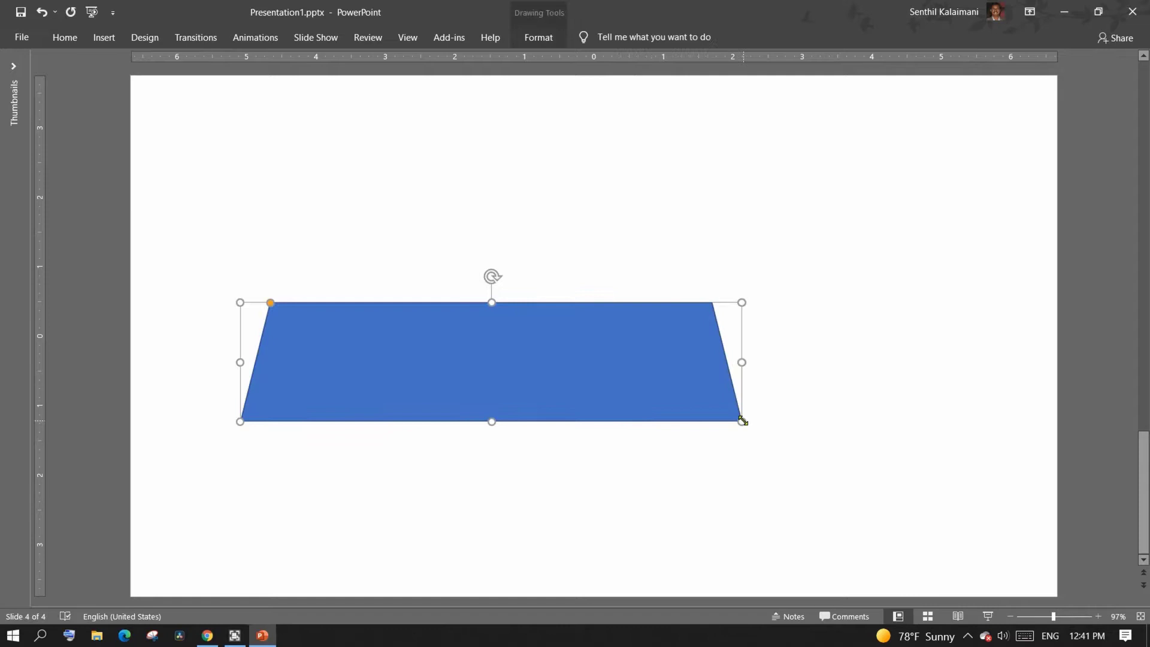
click(539, 37)
click(548, 59)
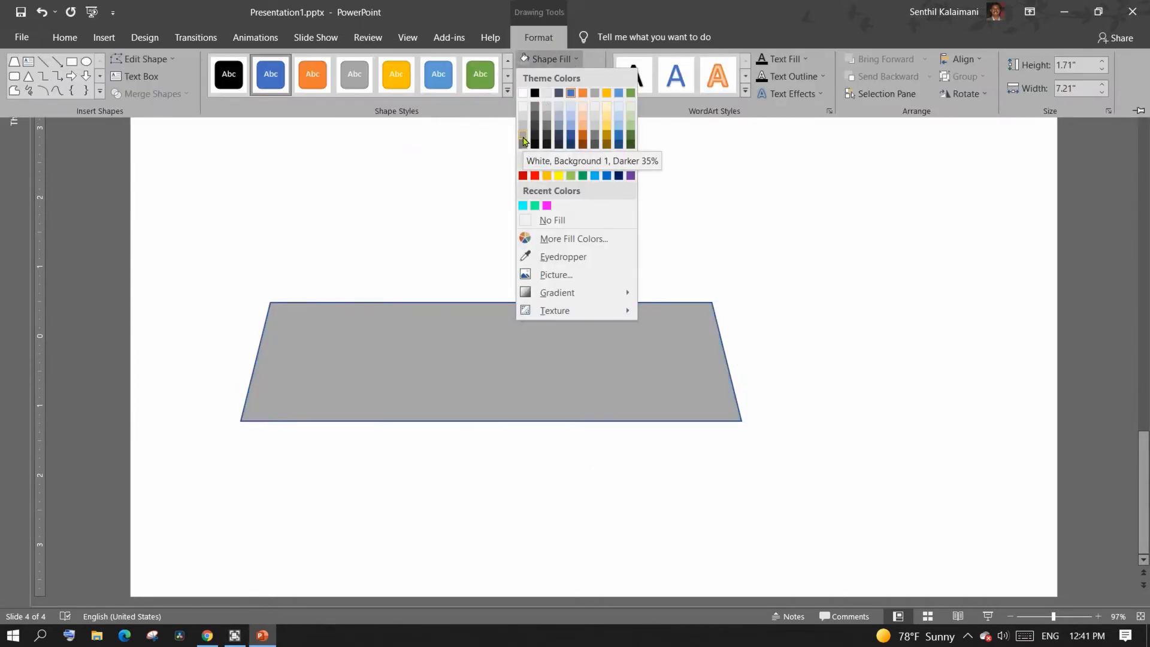
click(522, 137)
click(560, 76)
click(568, 238)
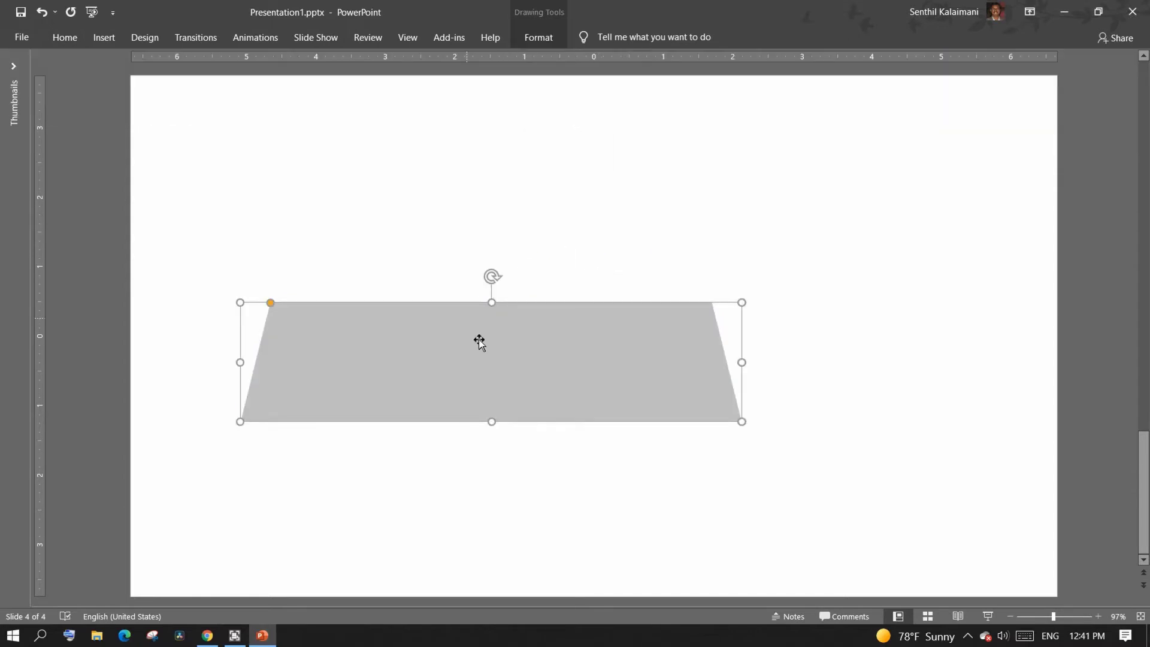
Type JPN inside the trapezoid, enlarge it and left-align it.
click(496, 367)
text(JPN)
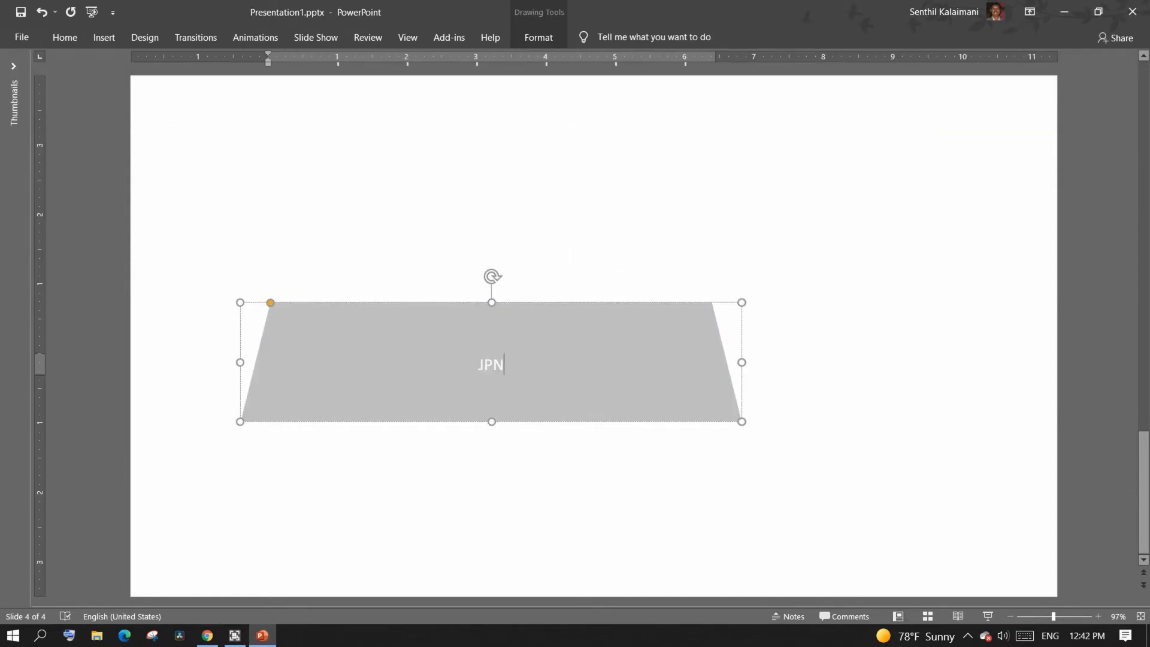
key(Escape)
key(ctrl+shift+period)
key(ctrl+shift+period)
key(ctrl+shift+period)
key(ctrl+shift+period)
key(ctrl+shift+period)
key(ctrl+shift+period)
key(ctrl+shift+period)
key(ctrl+shift+period)
key(ctrl+shift+period)
key(ctrl+shift+period)
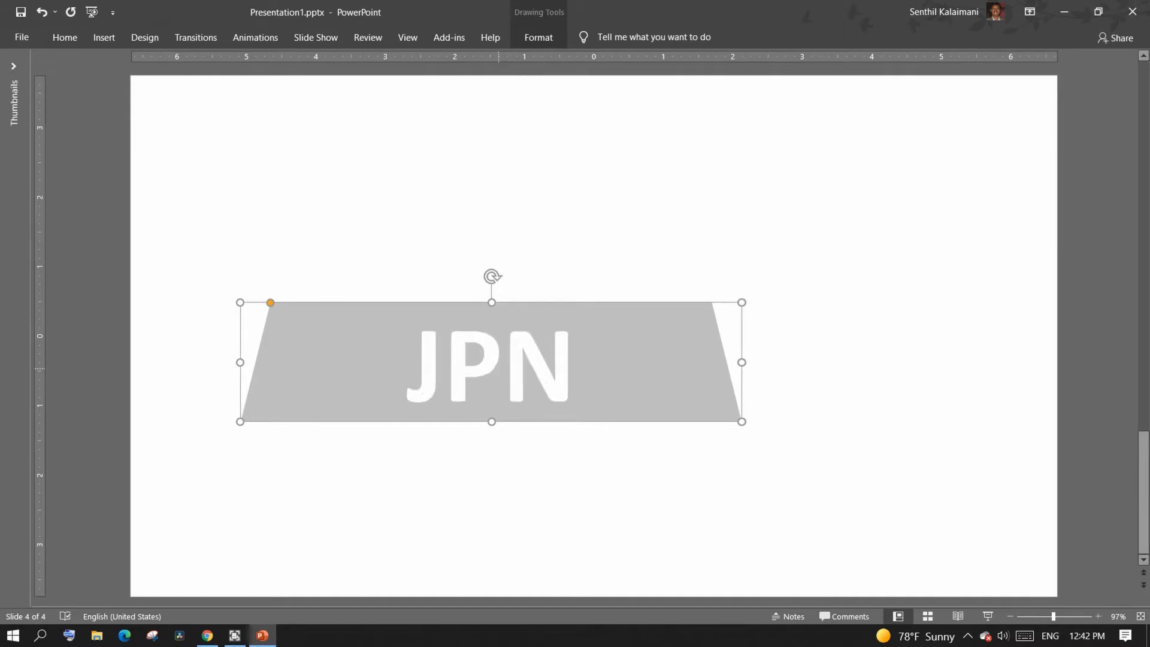
click(65, 37)
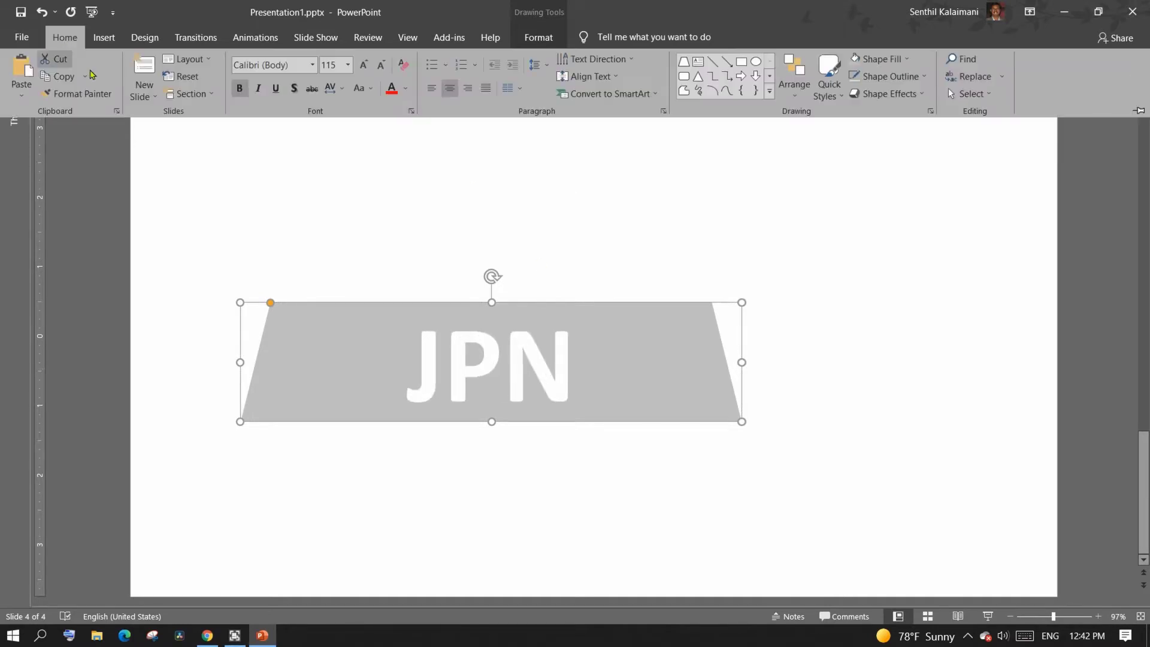
click(437, 99)
click(359, 369)
key(Left)
key(Left)
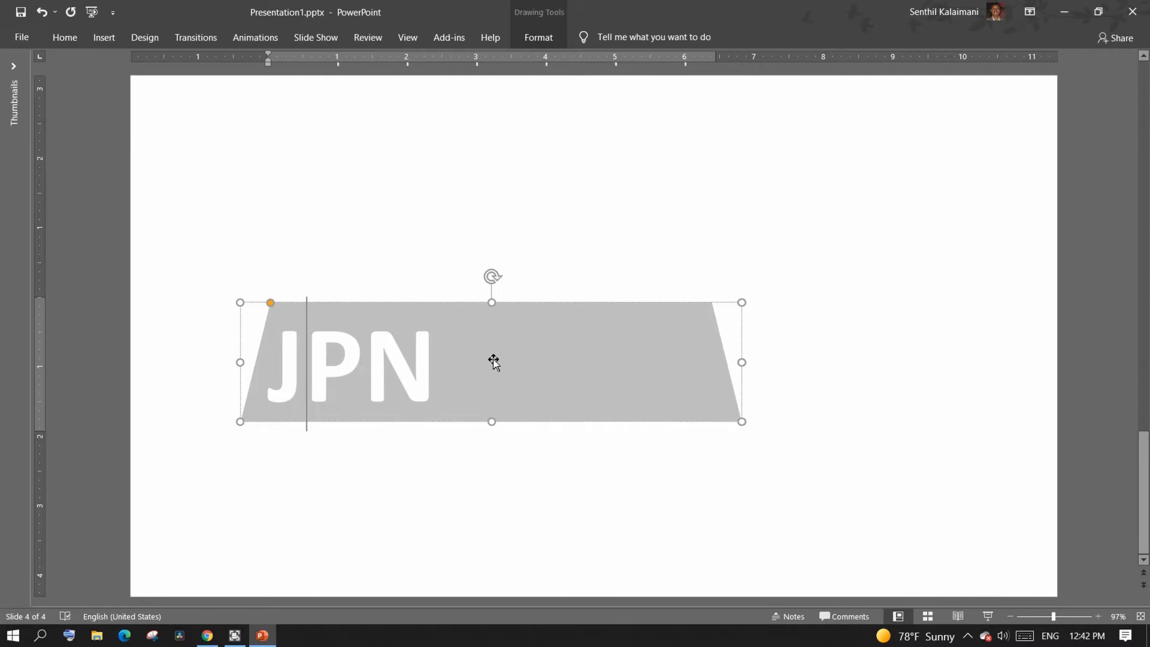
Insert the first online 'Japan flag' image result and move it onto the banner right of JPN.
click(472, 502)
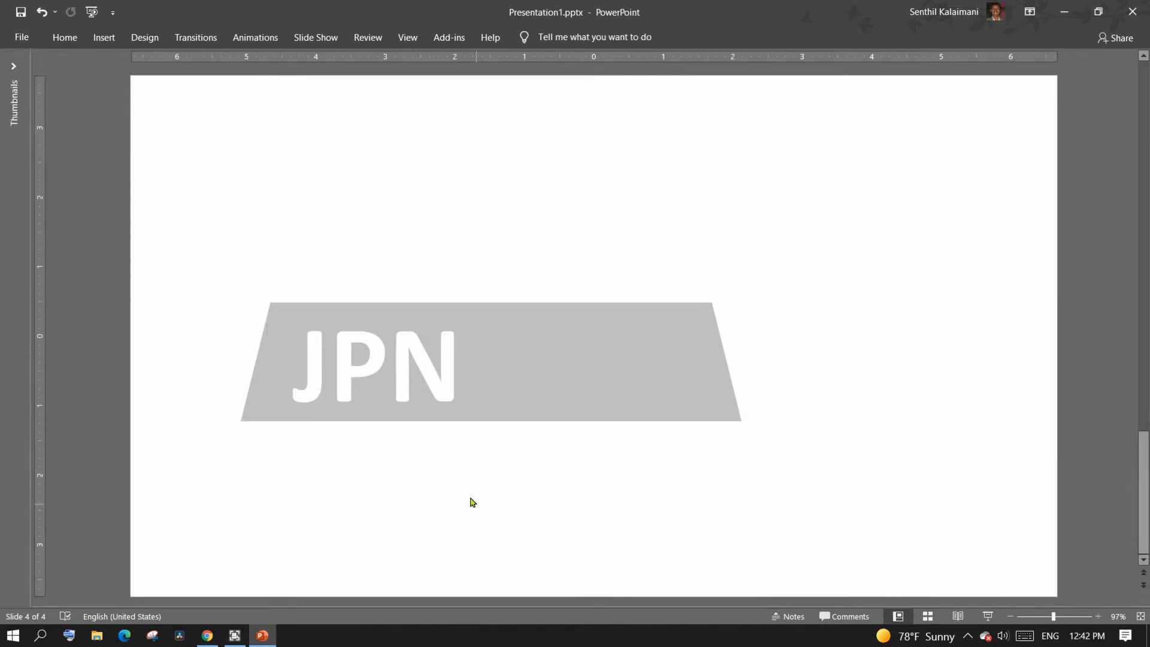
click(104, 37)
click(108, 75)
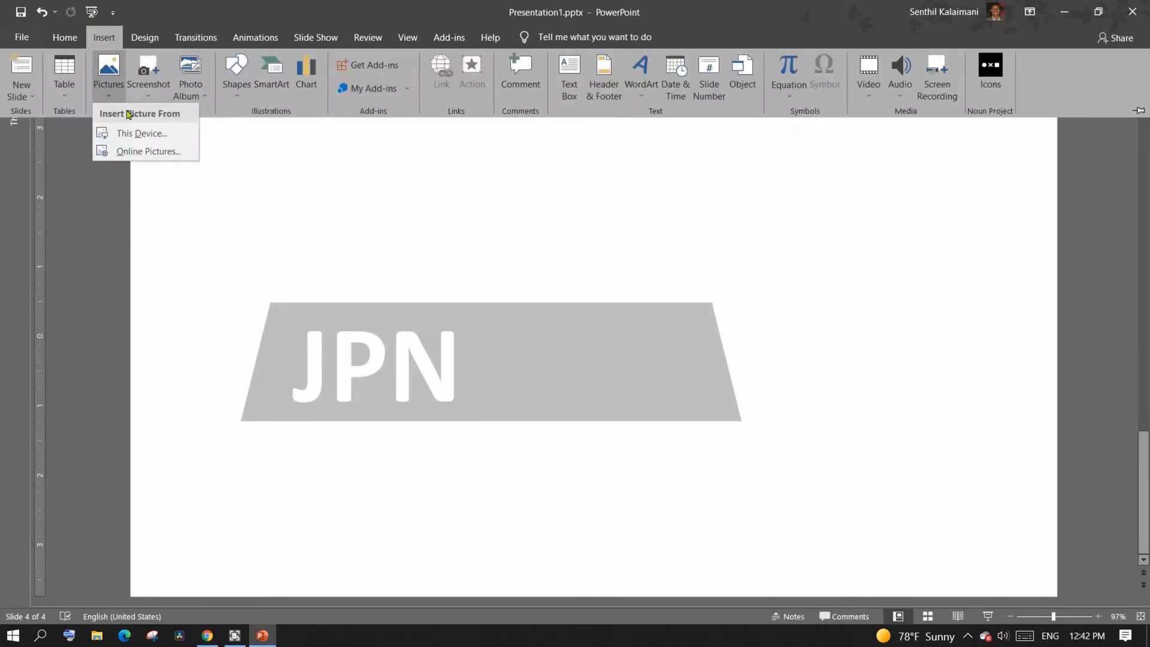
click(148, 152)
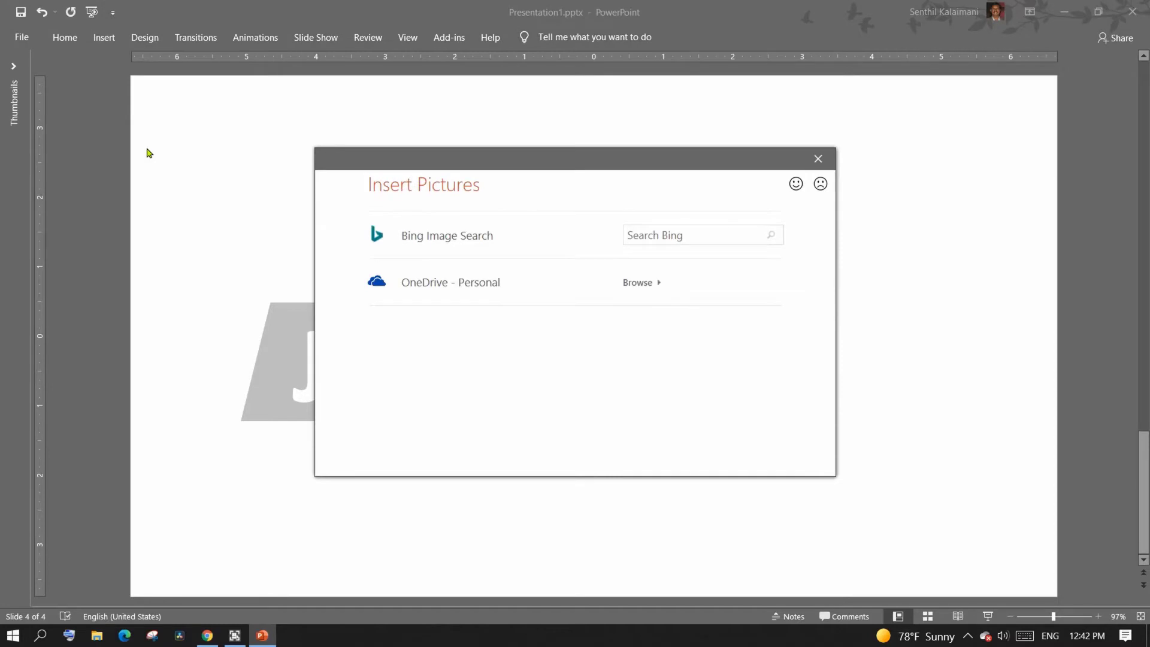
click(646, 232)
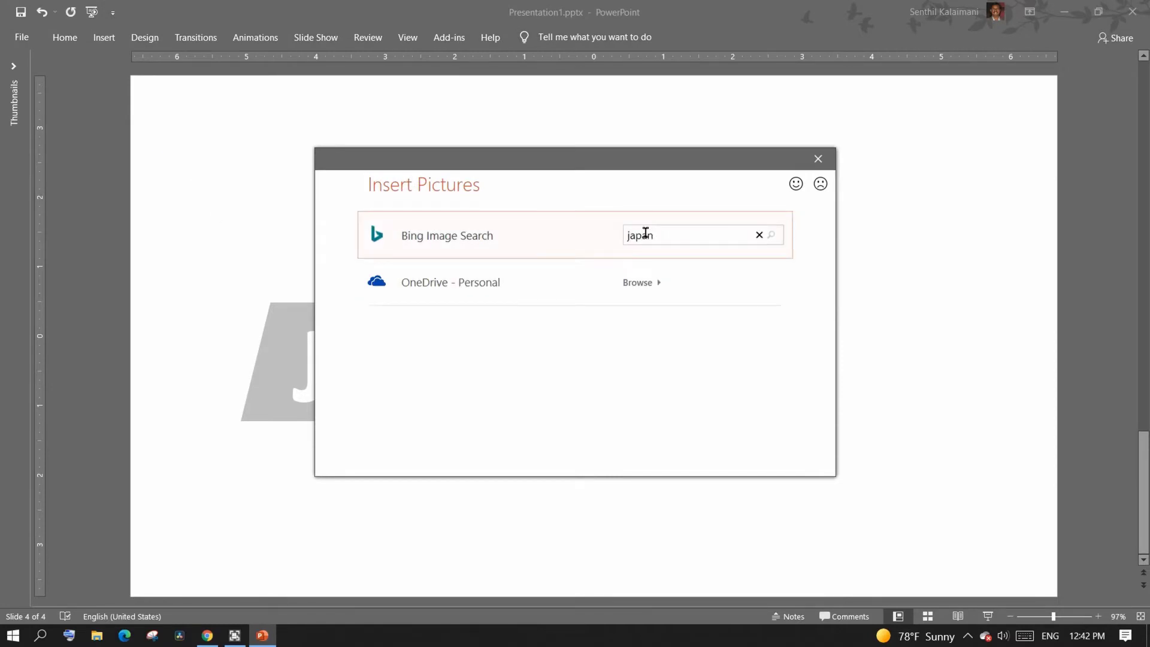
key(Return)
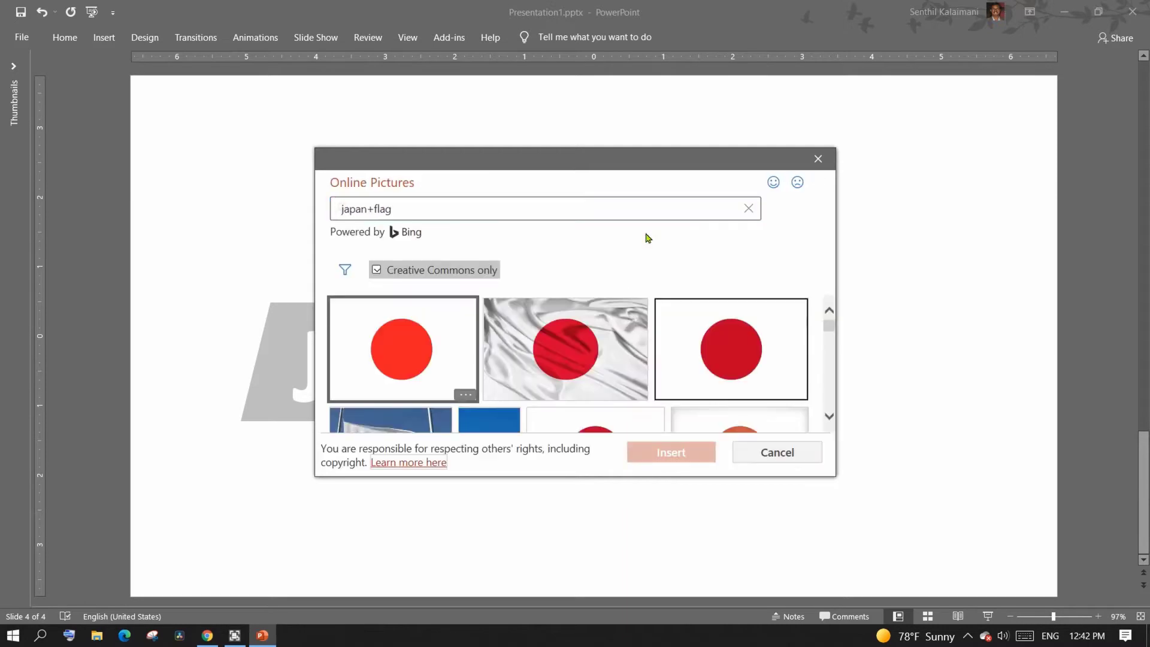
click(425, 332)
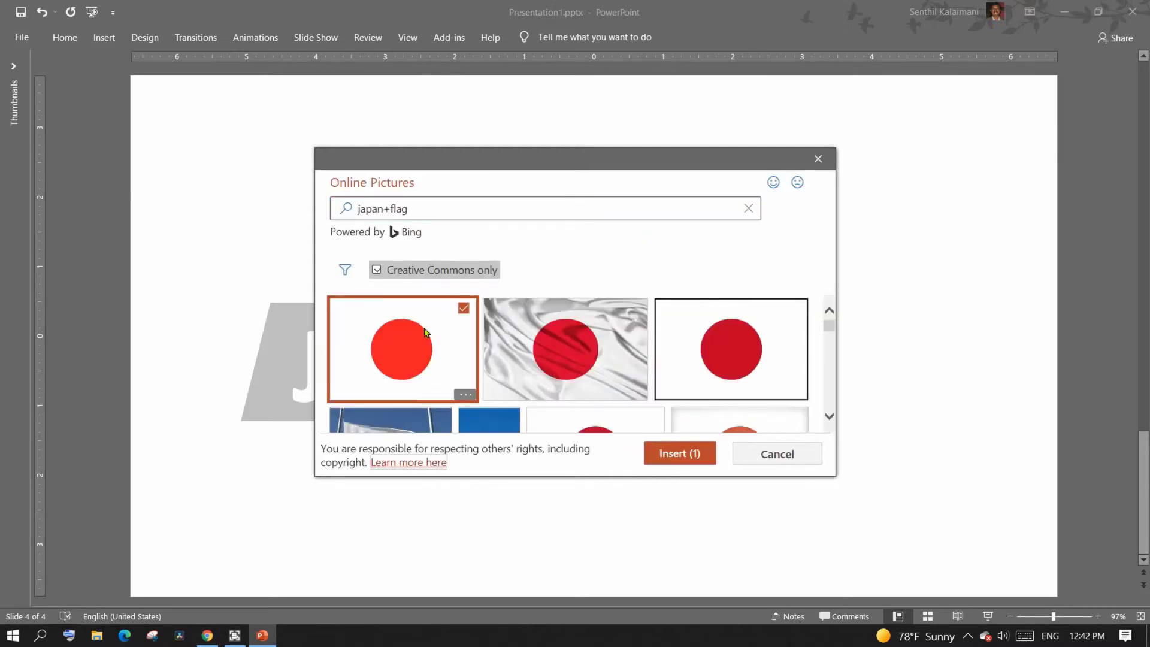
click(682, 455)
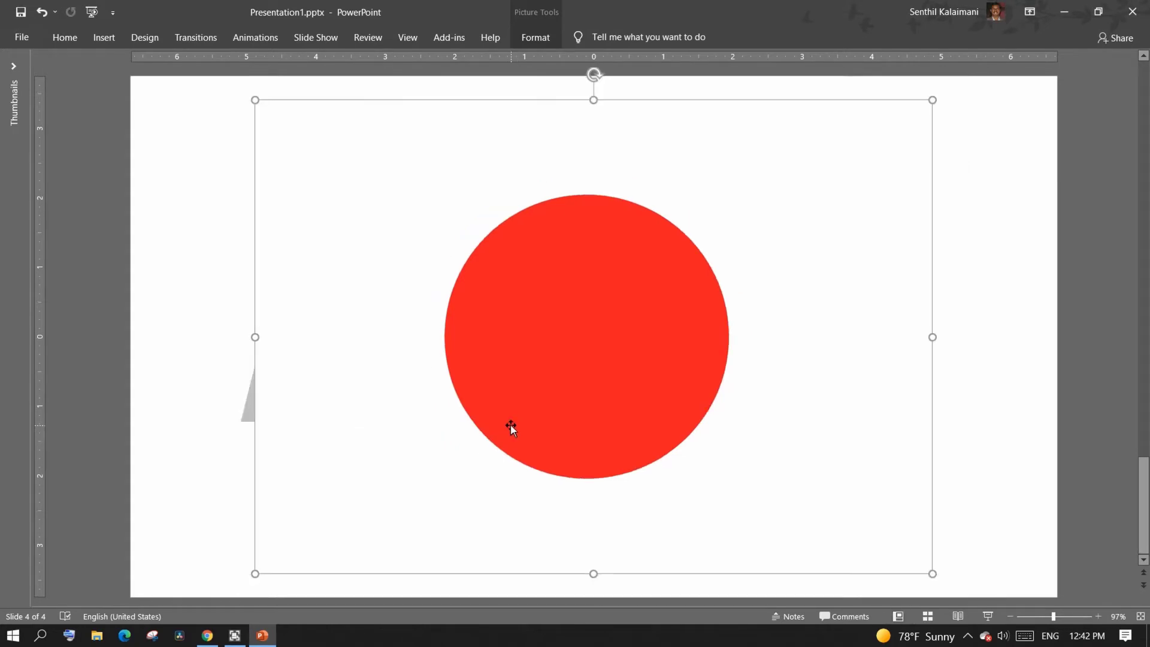
drag(615, 336, 589, 364)
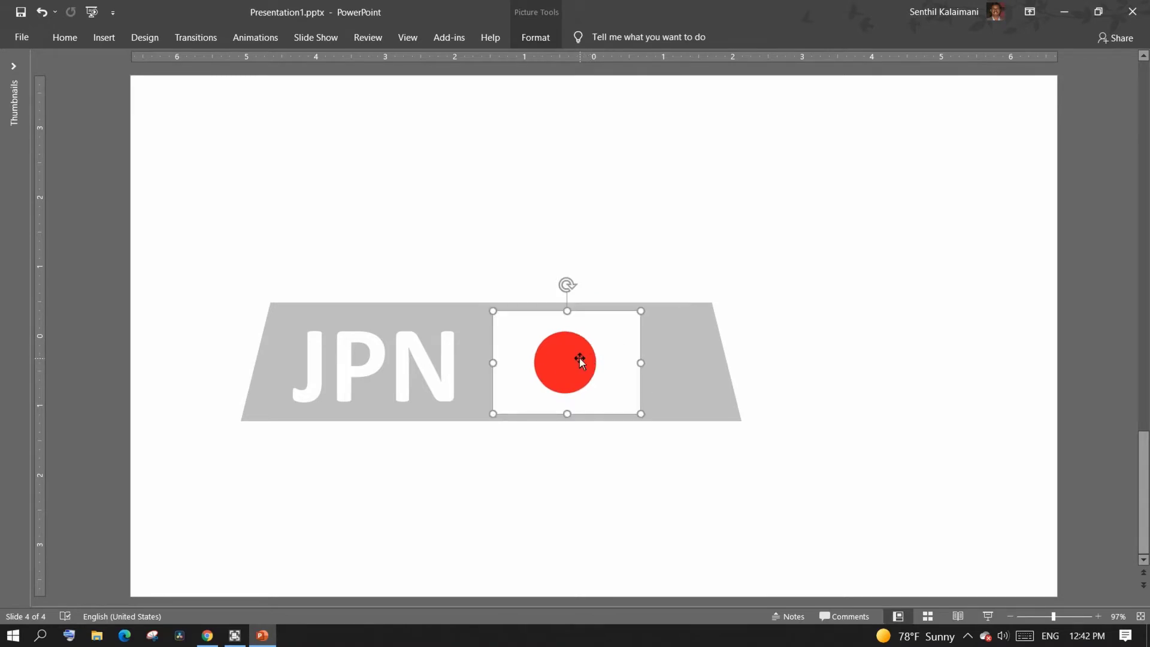
click(444, 461)
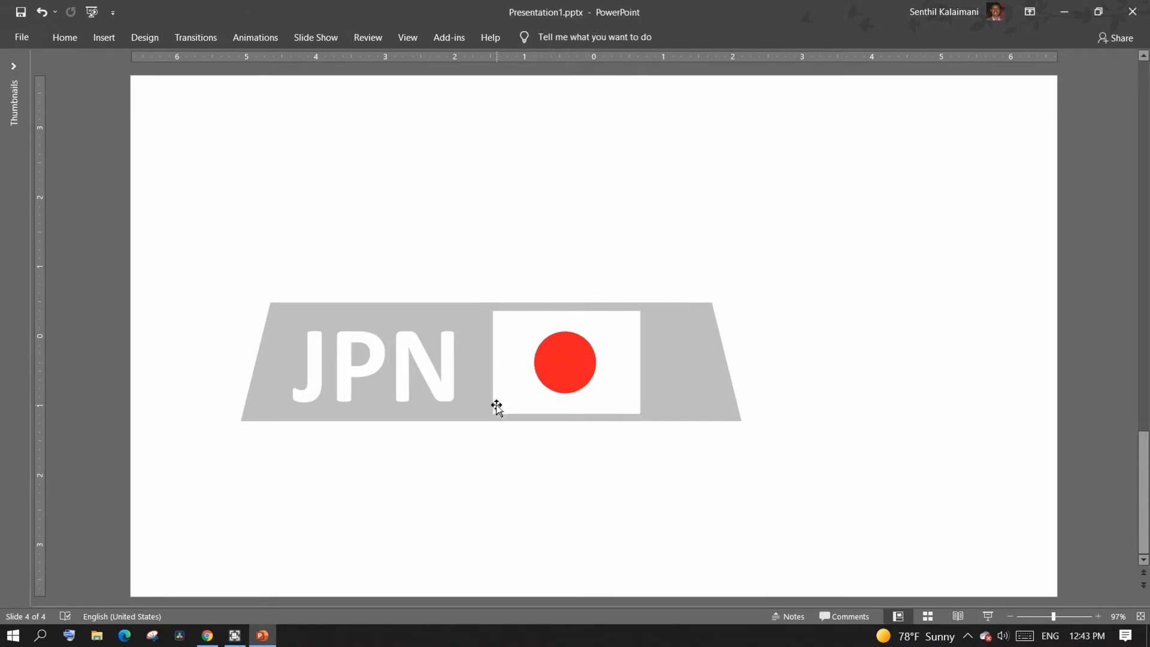
Apply a Perspective 3-D Rotation preset from Picture Effects to the flag picture.
click(541, 358)
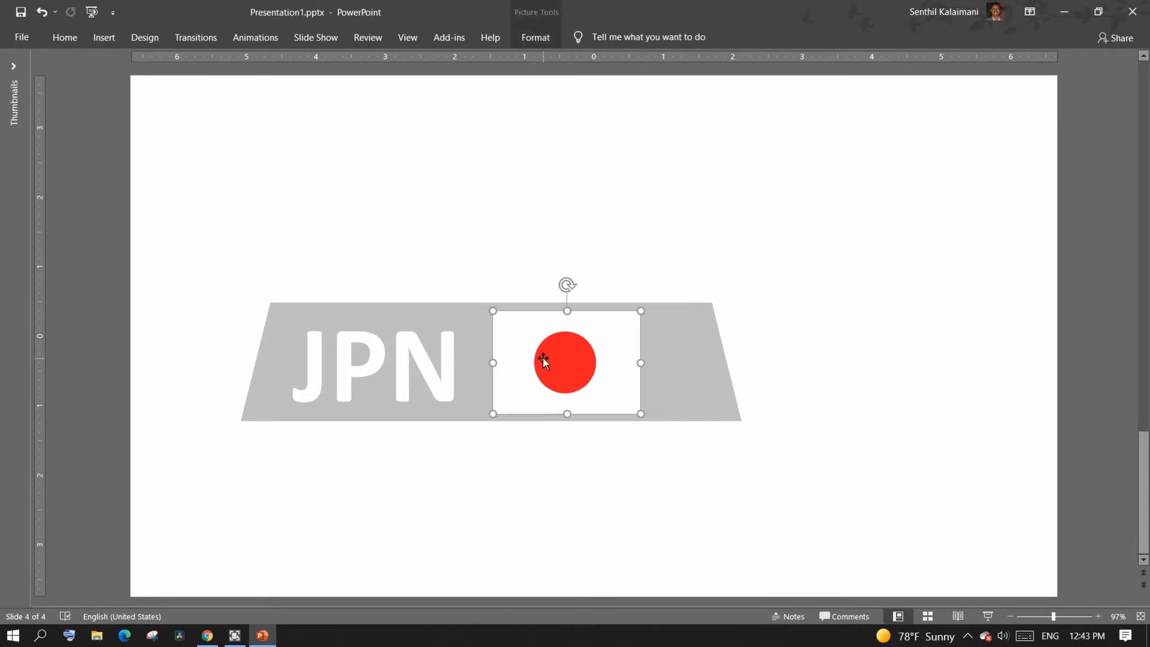
click(542, 39)
click(722, 76)
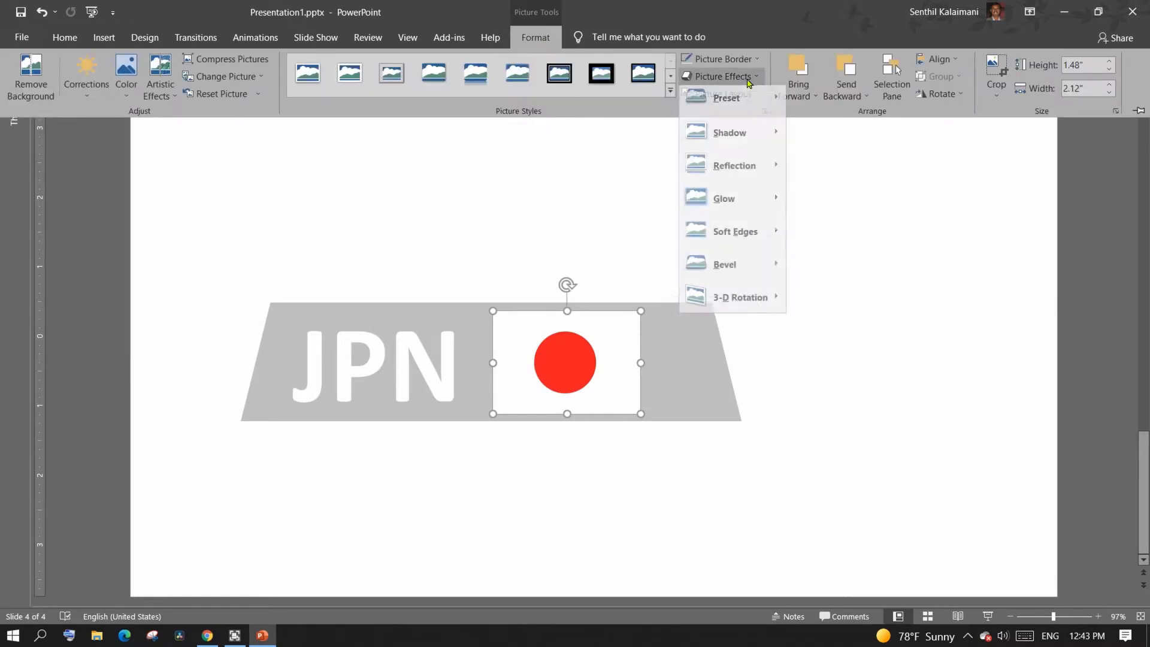
mouse_move(764, 306)
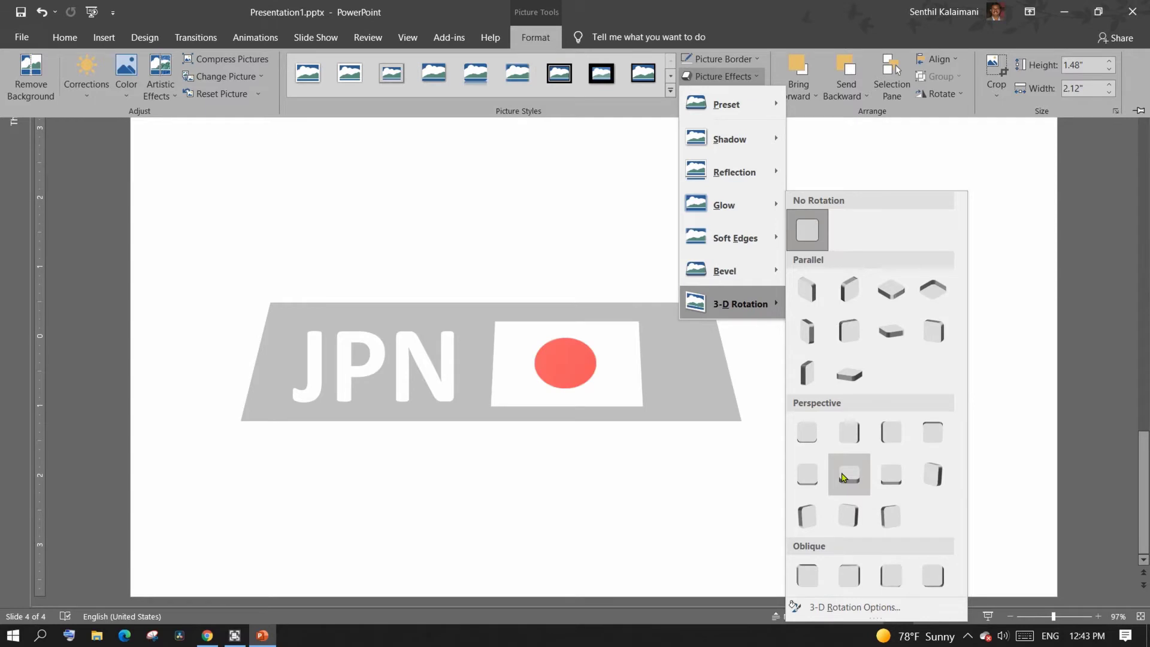
click(843, 477)
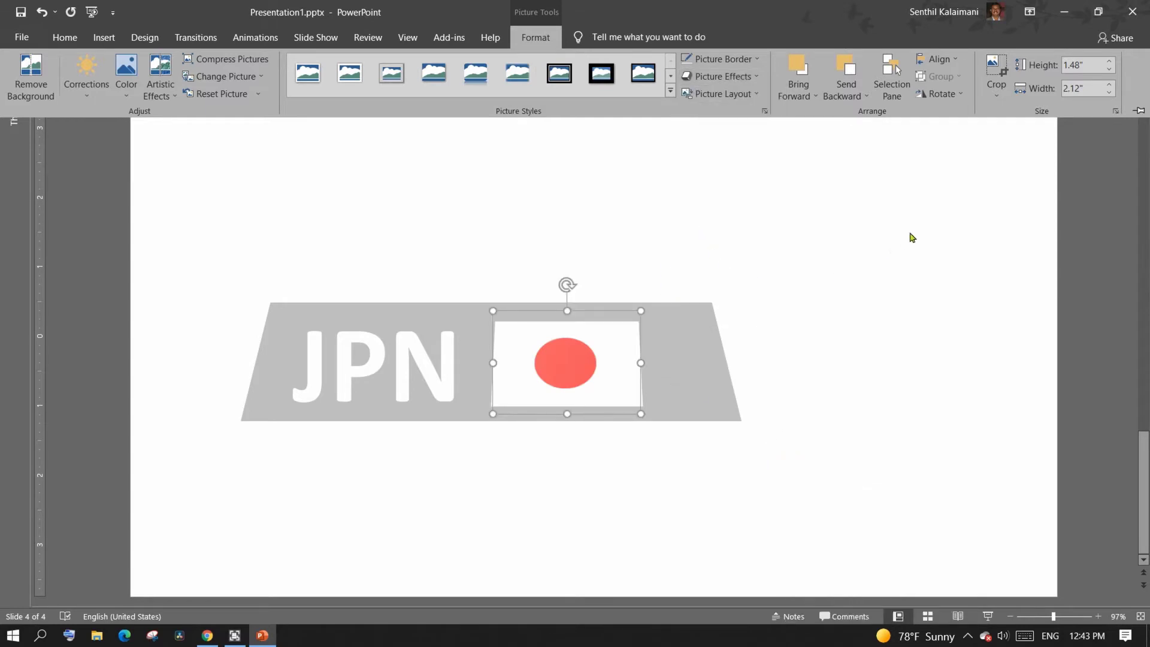
click(740, 80)
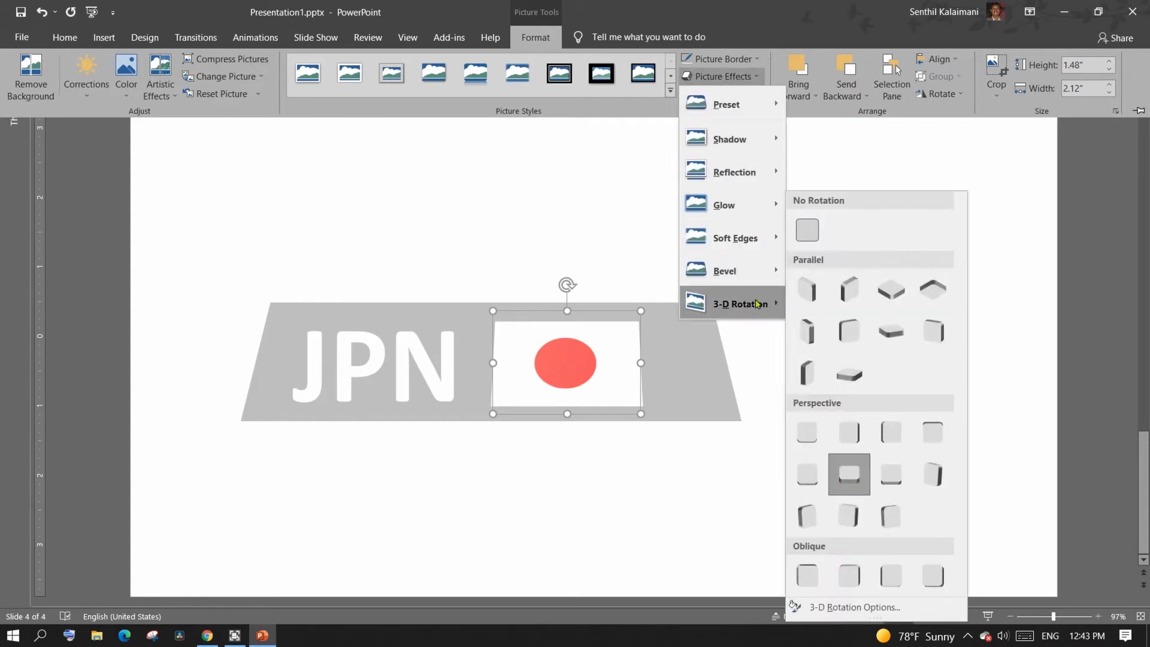
Set the flag's 3-D rotation to X 15.4°, Y 310.9°, Z 348.2° with 45° perspective.
click(880, 608)
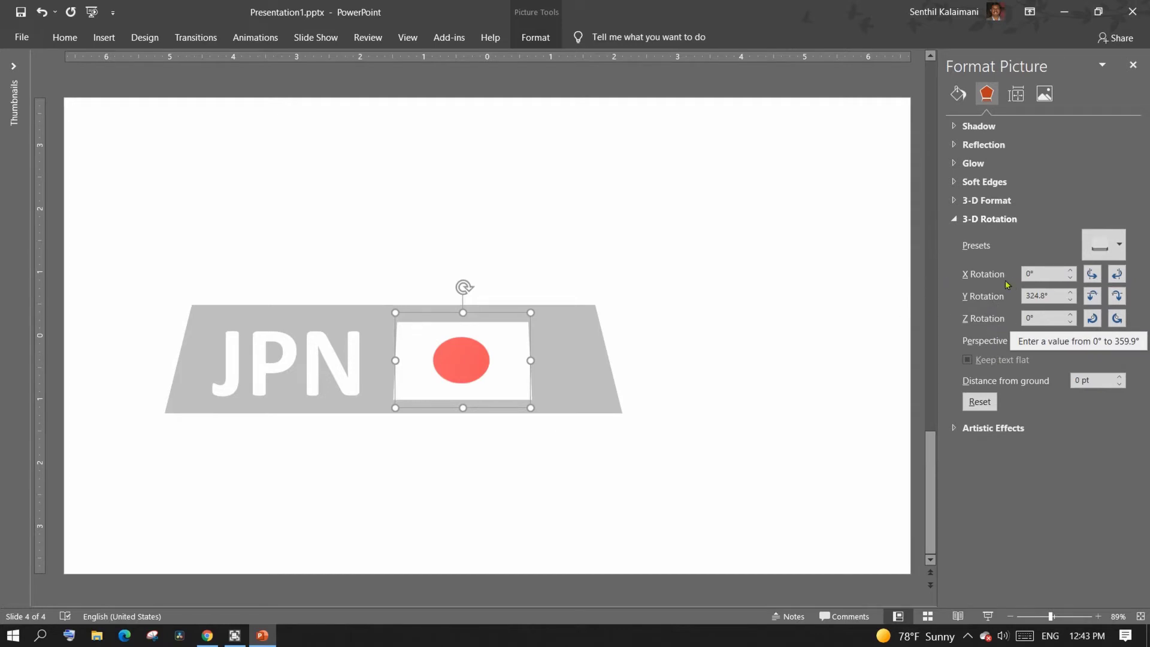
click(1118, 297)
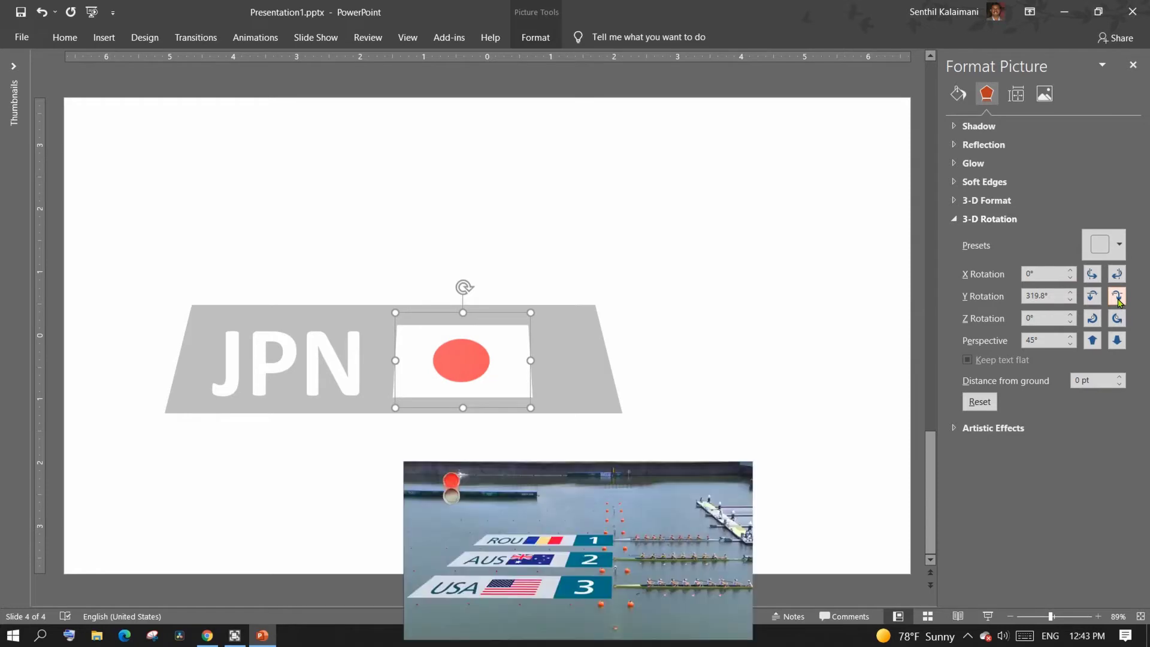
click(1117, 297)
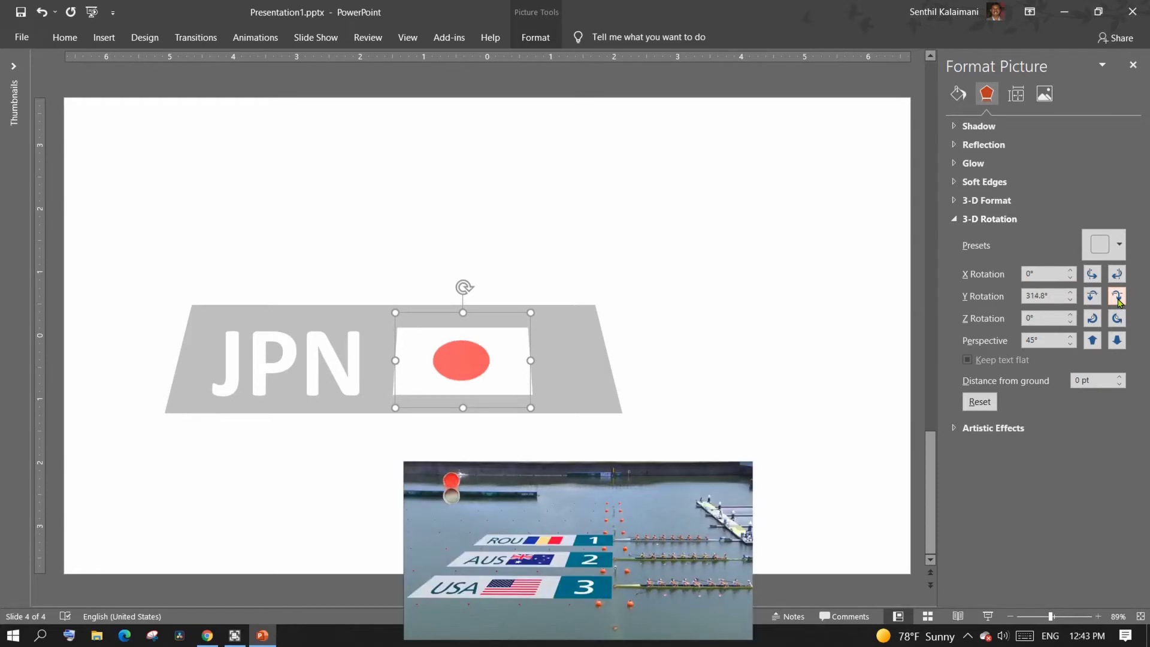
click(1117, 297)
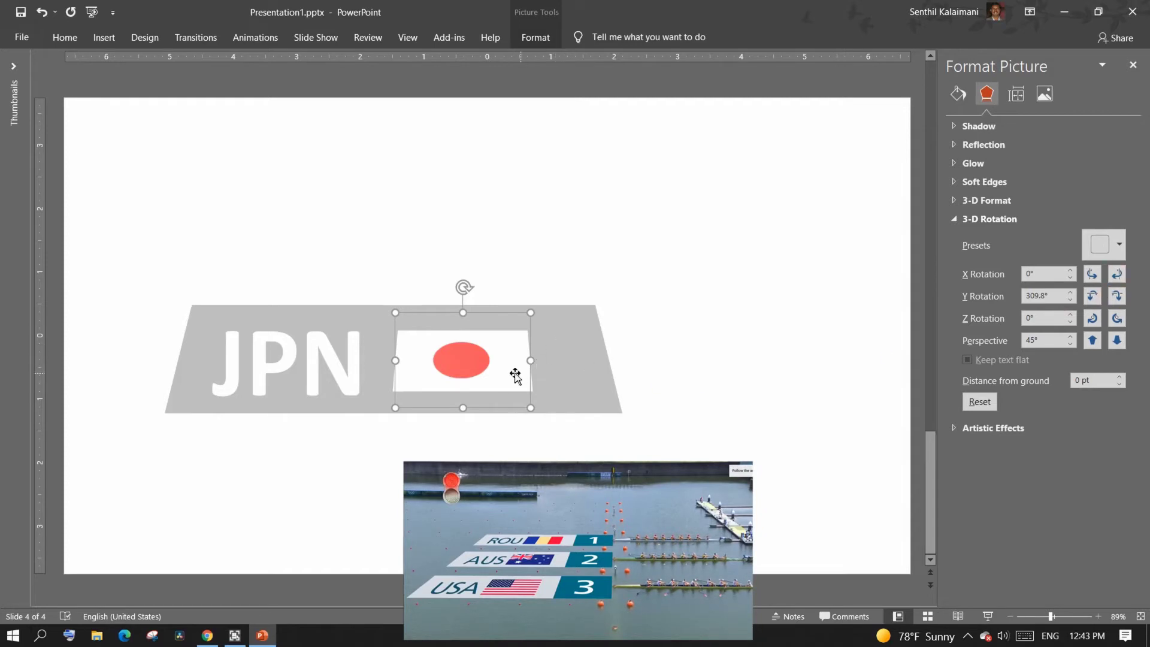
click(1117, 275)
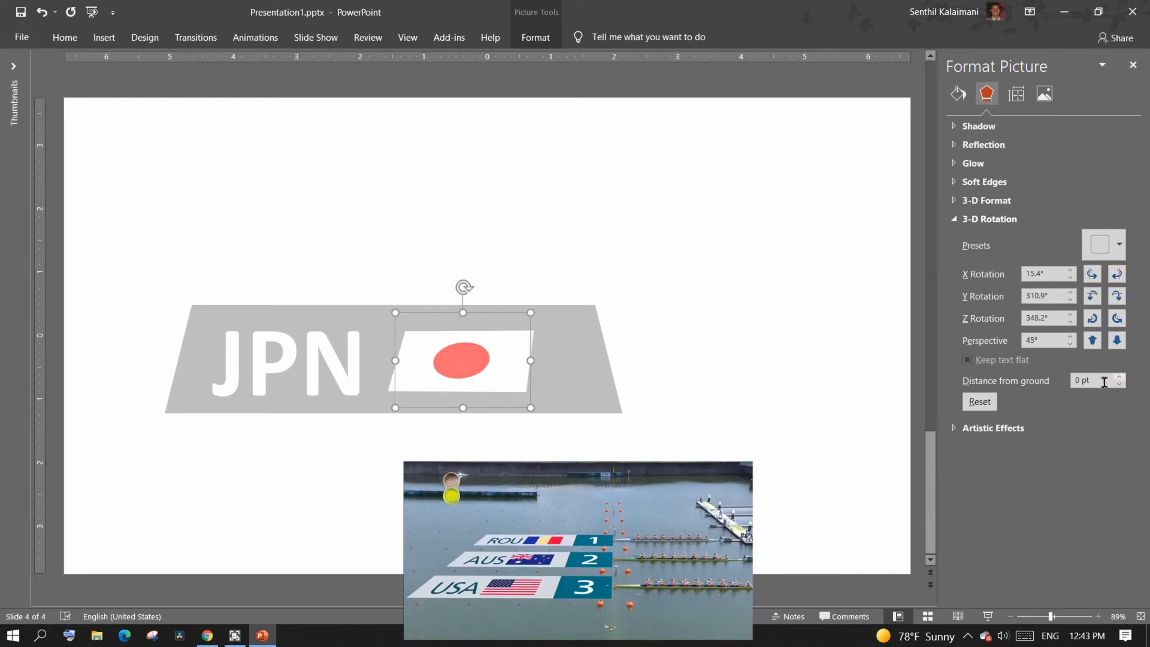
click(694, 350)
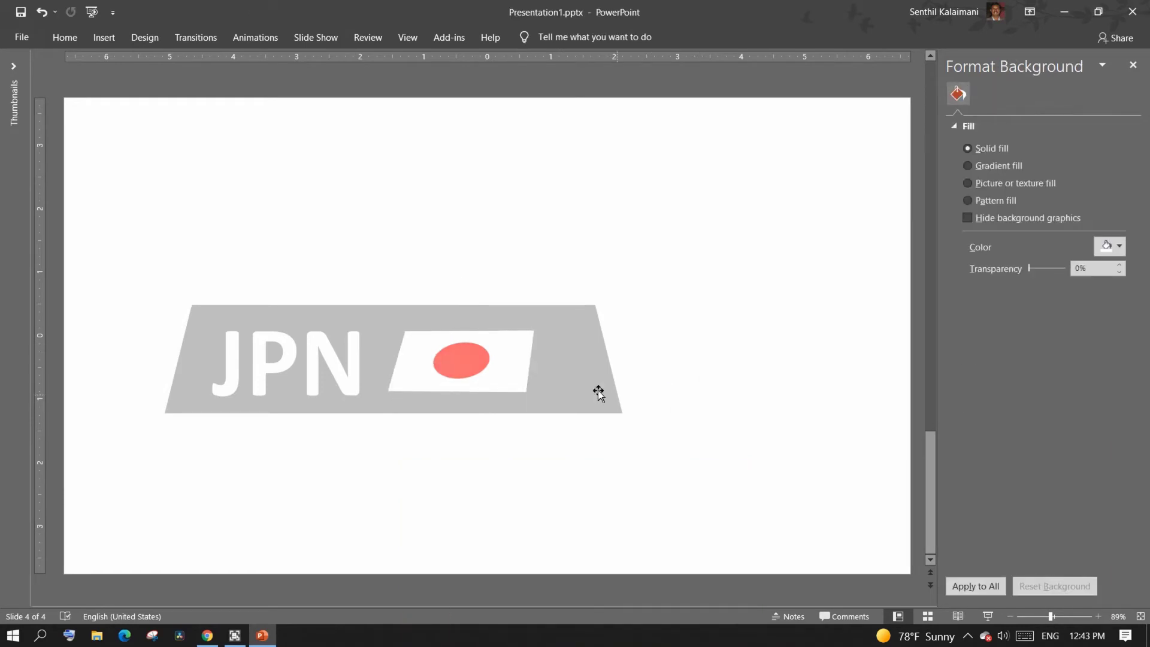
click(458, 358)
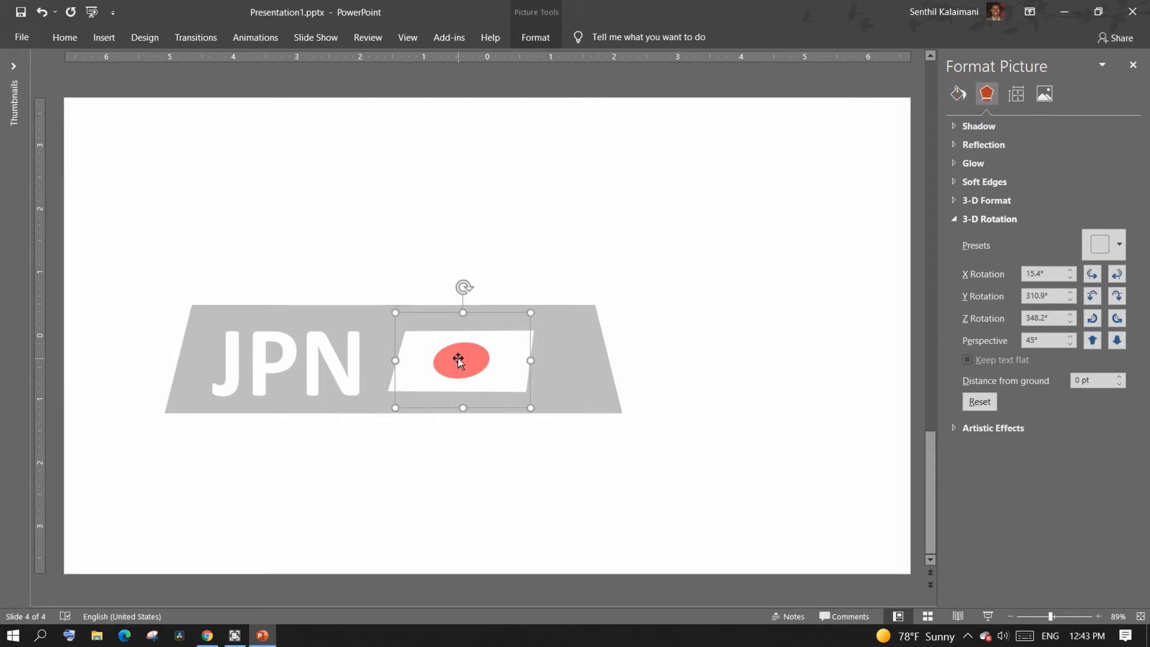
click(312, 363)
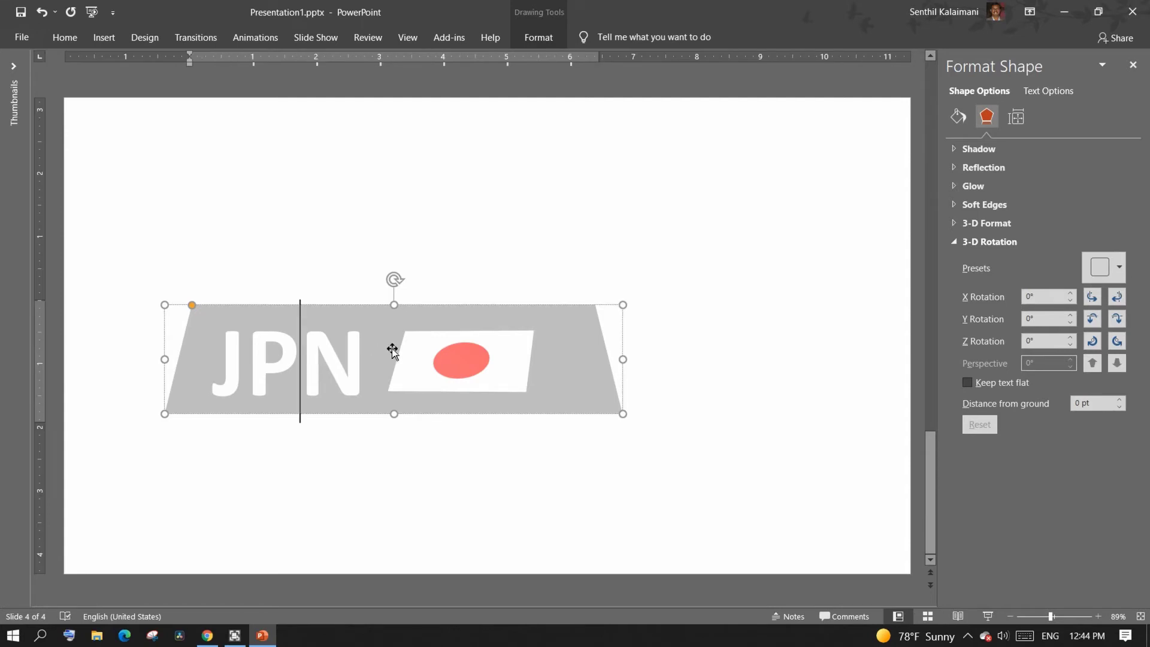
Delete the built-in JPN text from the grey trapezoid.
key(Right)
key(BackSpace)
key(BackSpace)
key(BackSpace)
key(BackSpace)
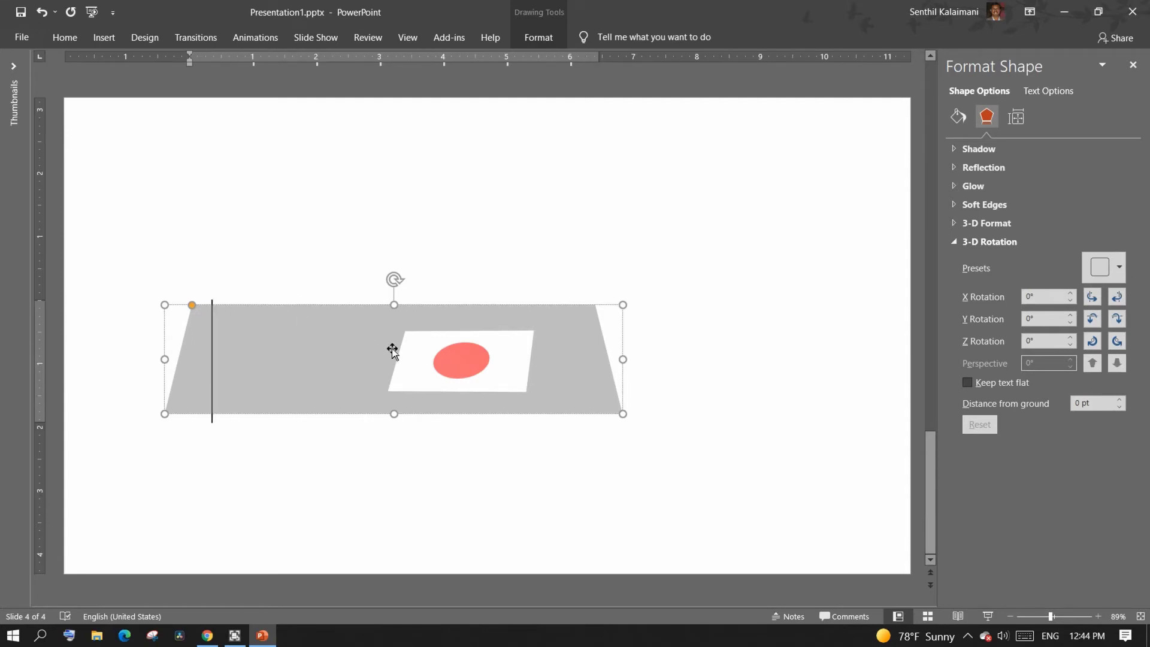
click(172, 122)
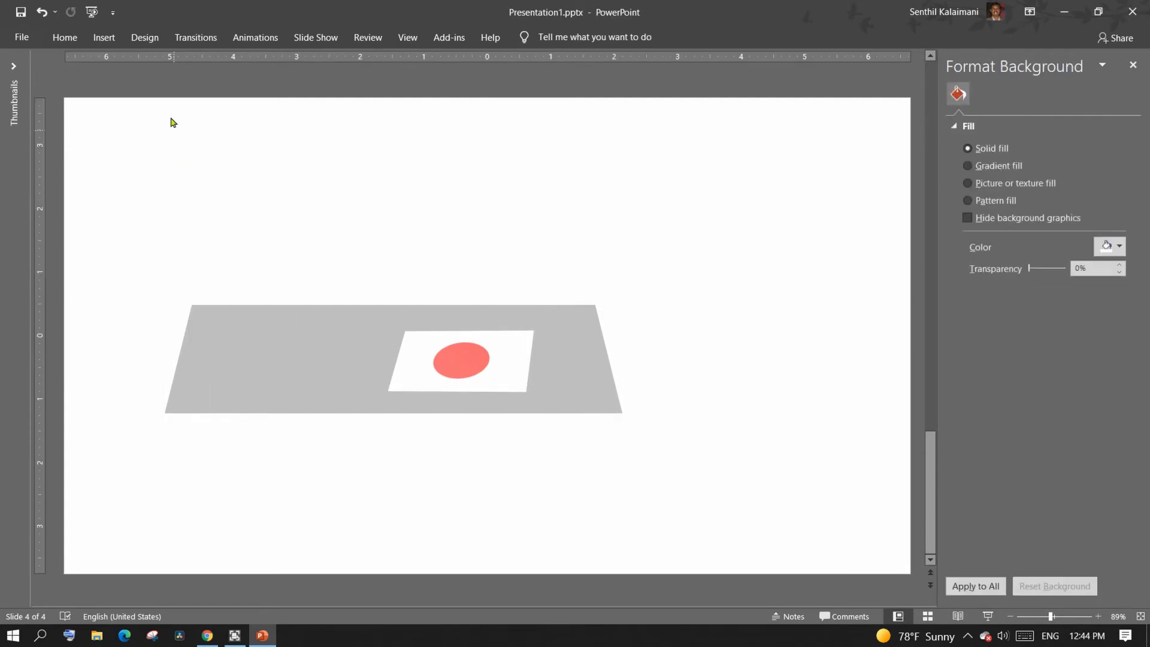
Add a separate large bold JPN text box and move it onto the grey shape's left side.
click(64, 37)
click(703, 62)
click(262, 265)
text(JPN)
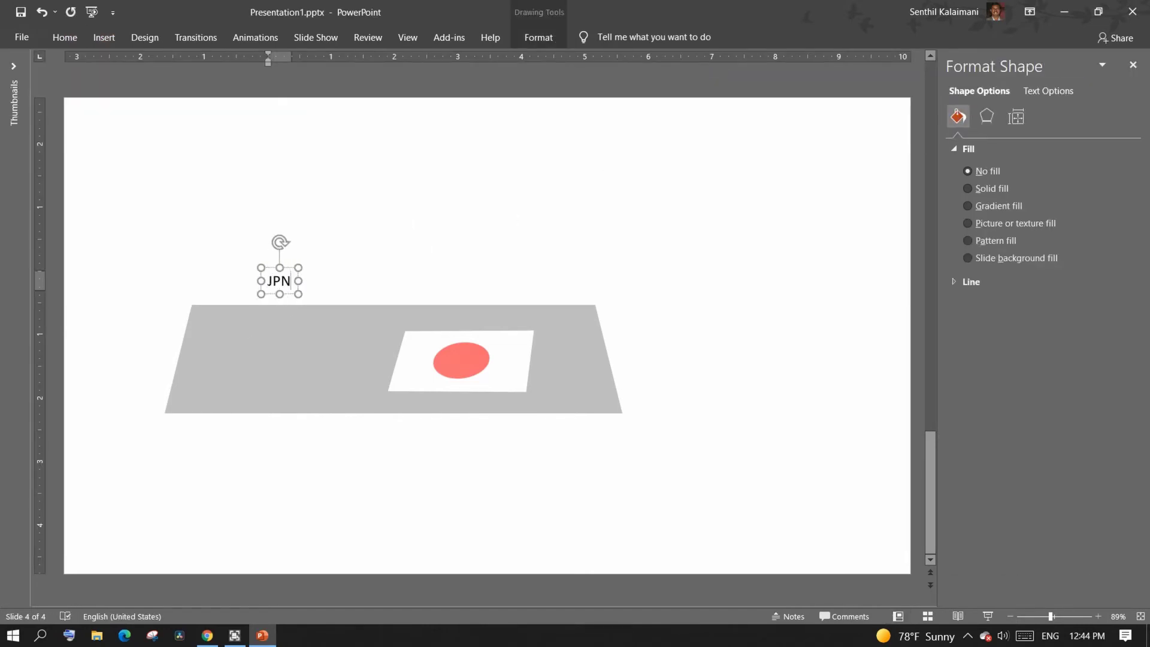
key(Escape)
key(ctrl+shift+period)
key(ctrl+shift+period)
key(ctrl+shift+period)
key(ctrl+shift+period)
key(ctrl+shift+period)
key(ctrl+shift+period)
key(ctrl+shift+period)
key(ctrl+shift+period)
drag(374, 377, 324, 423)
key(ctrl+shift+period)
key(ctrl+z)
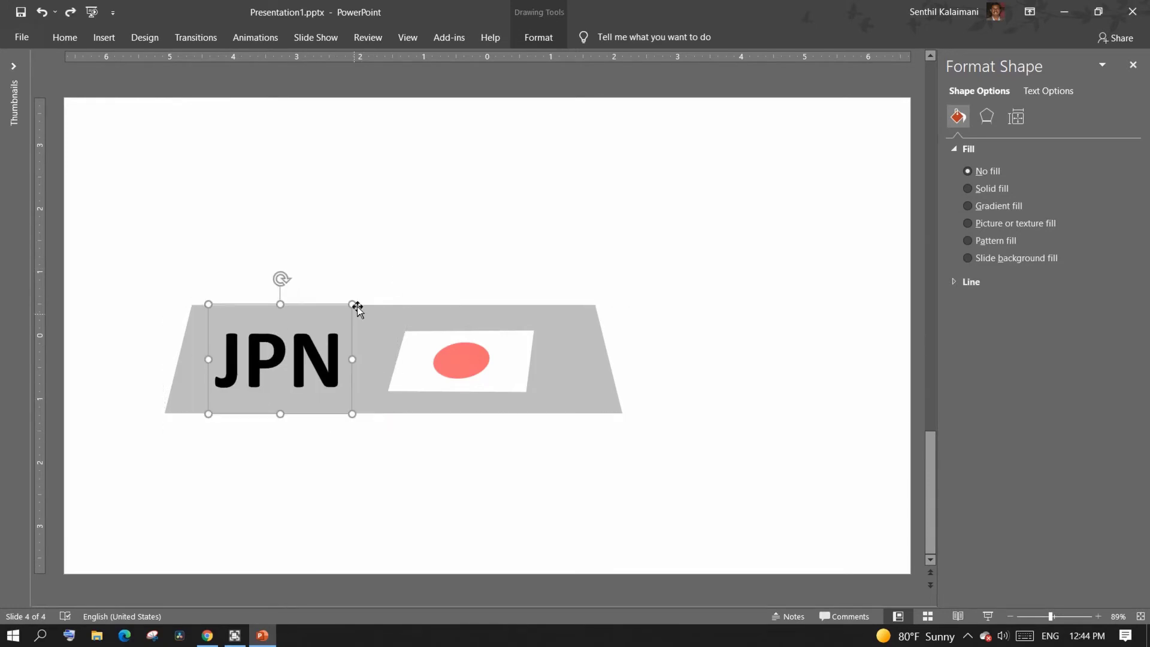
Give the JPN text a perspective 3-D rotation and fine-tune its tilt to match the flag.
click(538, 38)
click(793, 94)
mouse_move(843, 267)
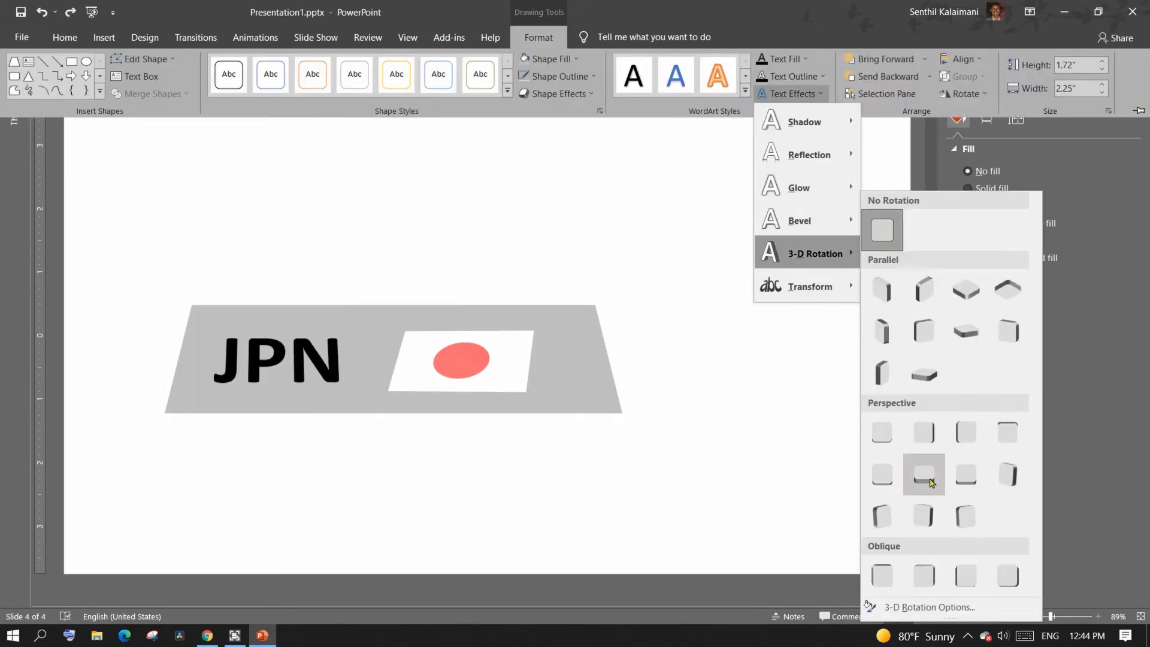
click(928, 480)
click(792, 94)
mouse_move(801, 252)
click(934, 606)
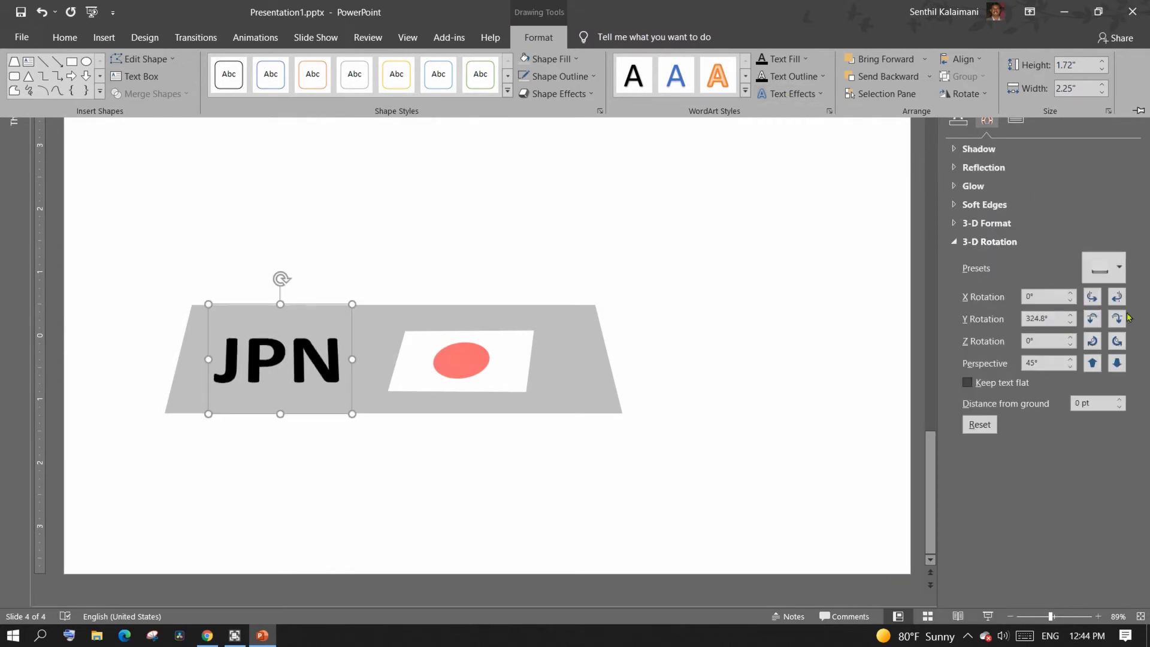
key(ctrl+F1)
click(1117, 319)
click(1117, 319)
click(1117, 319)
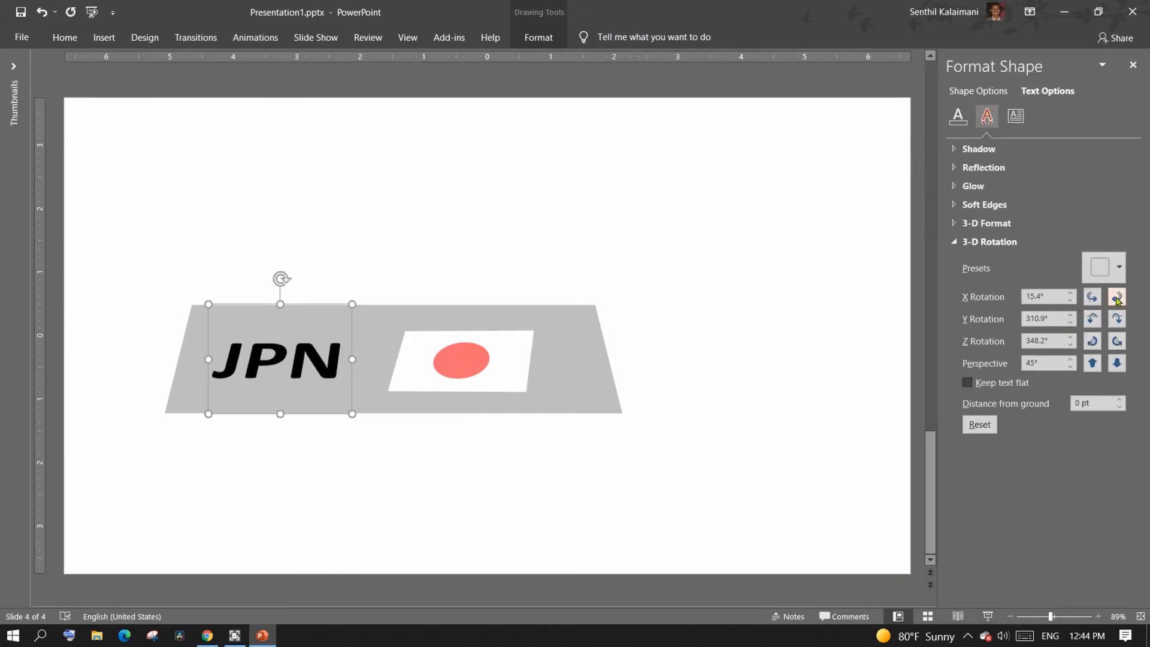
click(1117, 320)
click(1118, 320)
click(1117, 320)
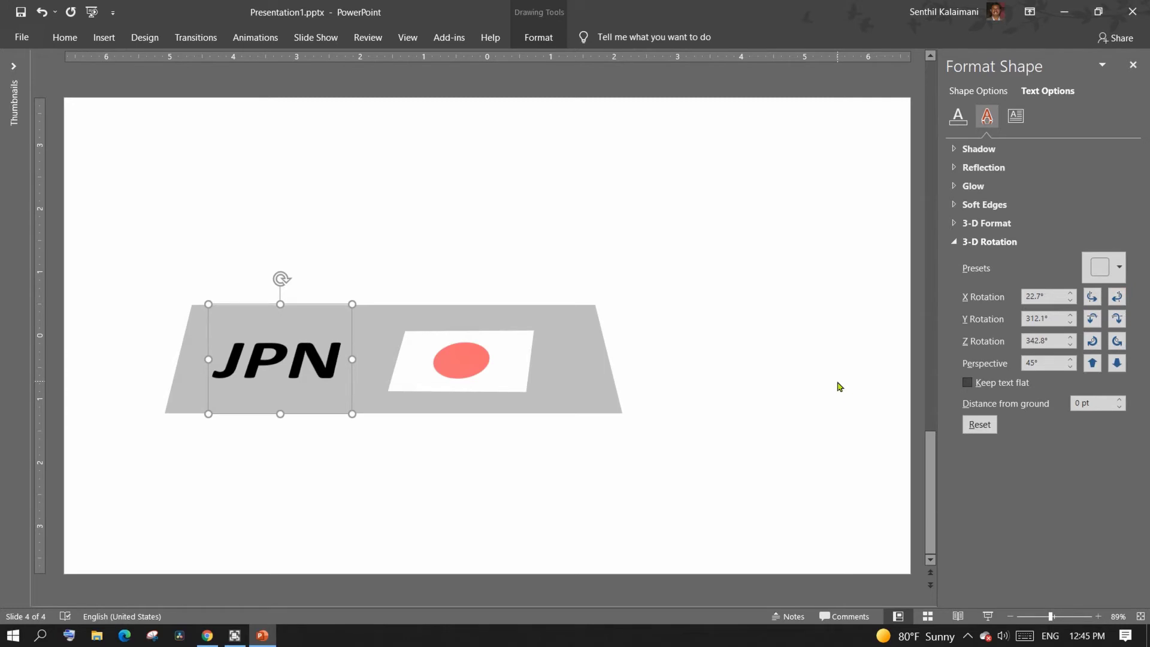
Move the flag picture left, closer to the JPN text.
click(456, 373)
drag(467, 369, 430, 372)
click(709, 383)
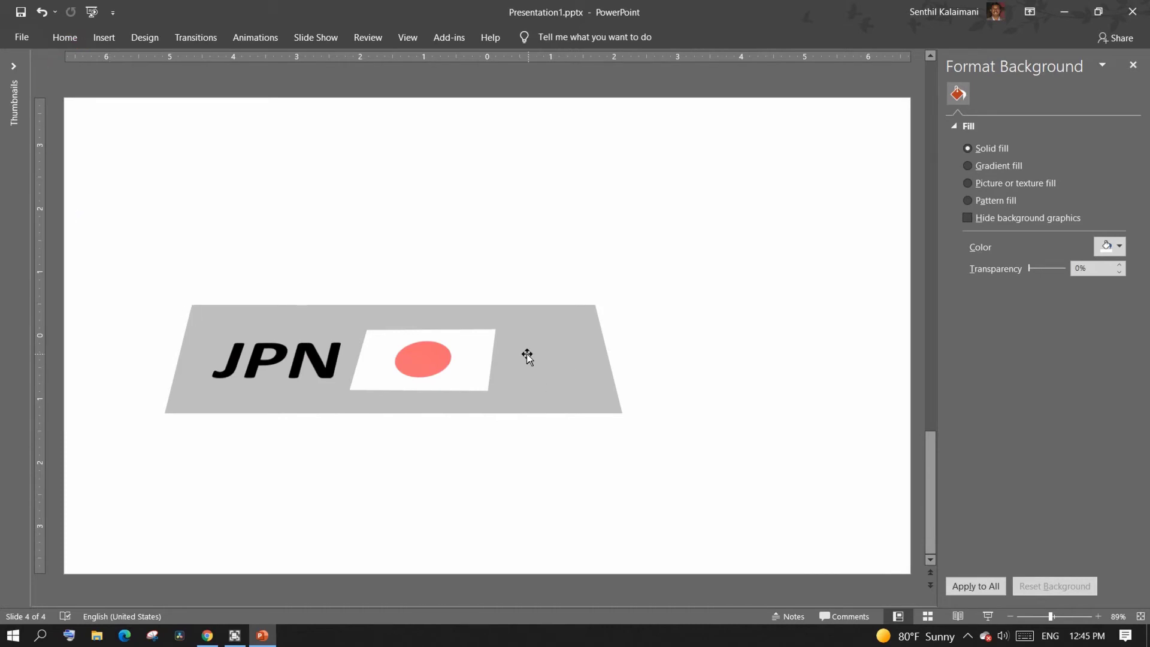
Duplicate the grey trapezoid and narrow the copy to sit at the label's right end.
click(554, 339)
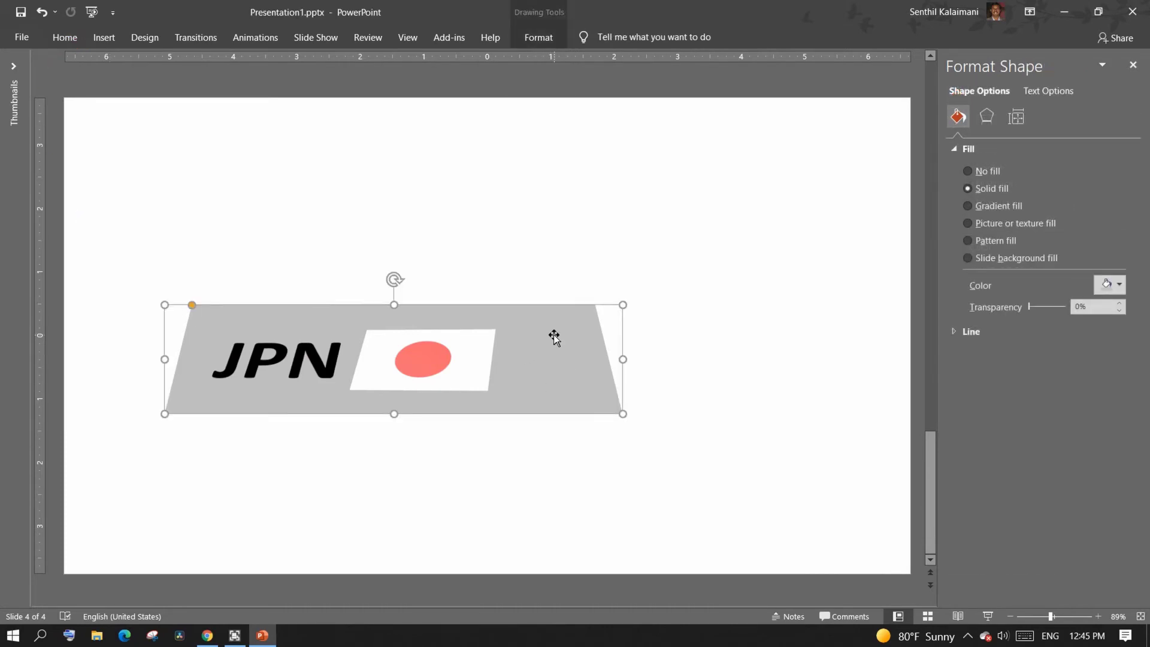
drag(554, 329, 604, 334)
drag(329, 359, 551, 359)
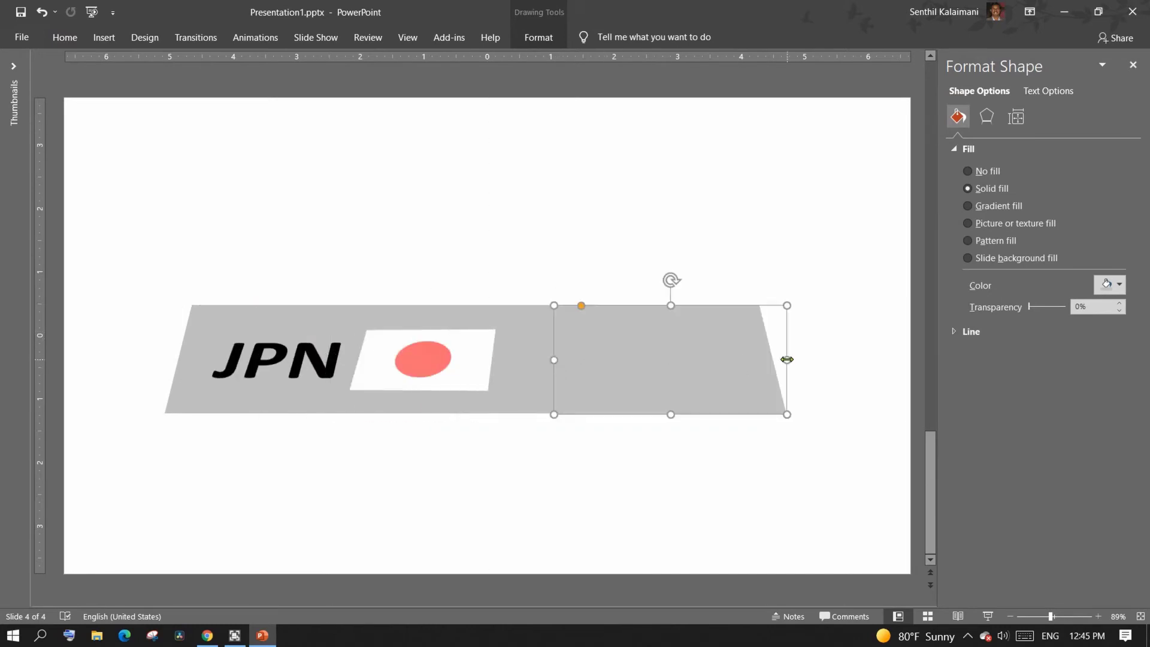
drag(787, 360, 703, 360)
drag(616, 351, 624, 365)
Fill the new section with a teal custom colour.
click(1118, 285)
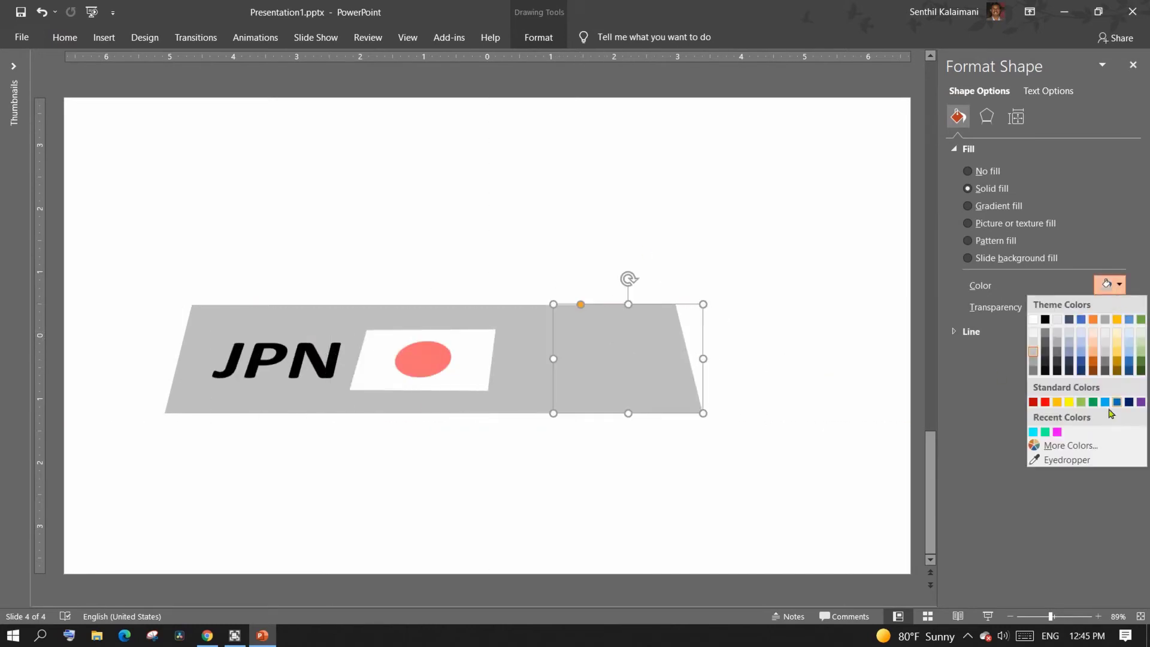
click(1070, 445)
click(495, 192)
click(580, 287)
key(Return)
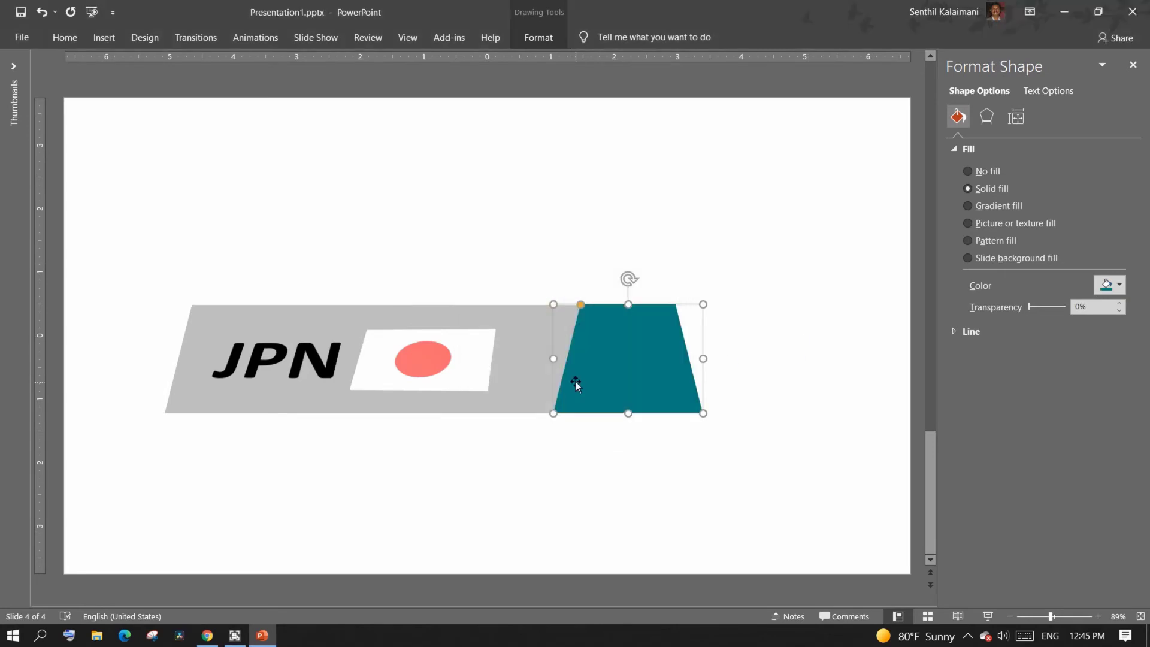
Widen the teal shape leftward and reduce its slant.
drag(554, 358, 530, 358)
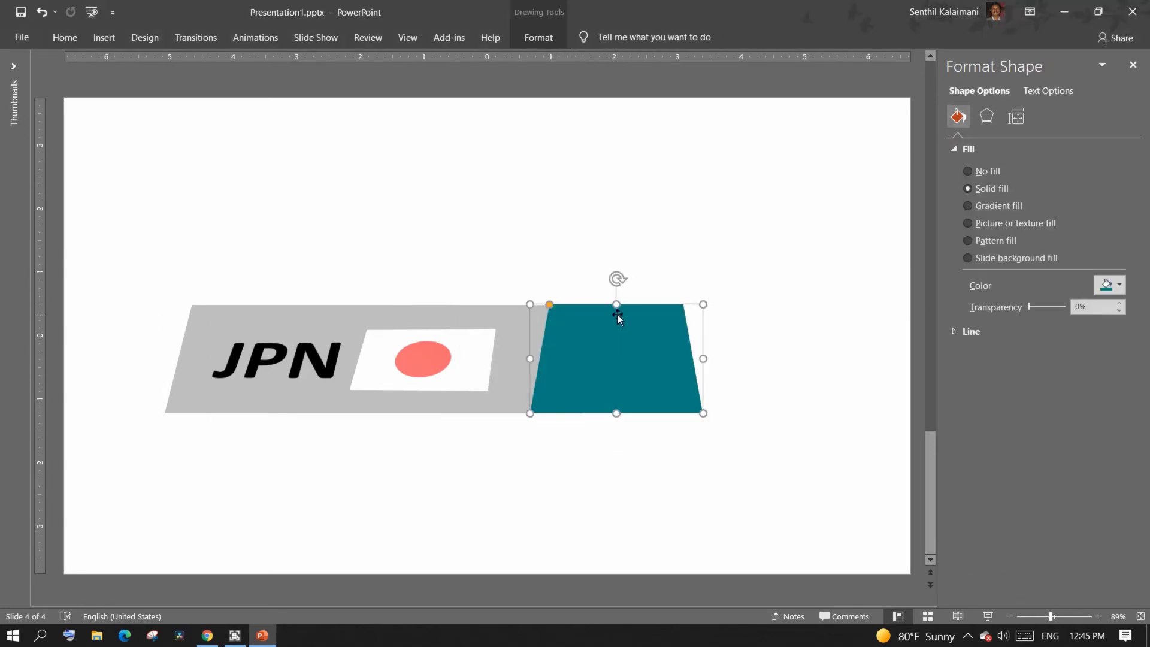
click(721, 275)
click(629, 335)
drag(549, 304, 542, 305)
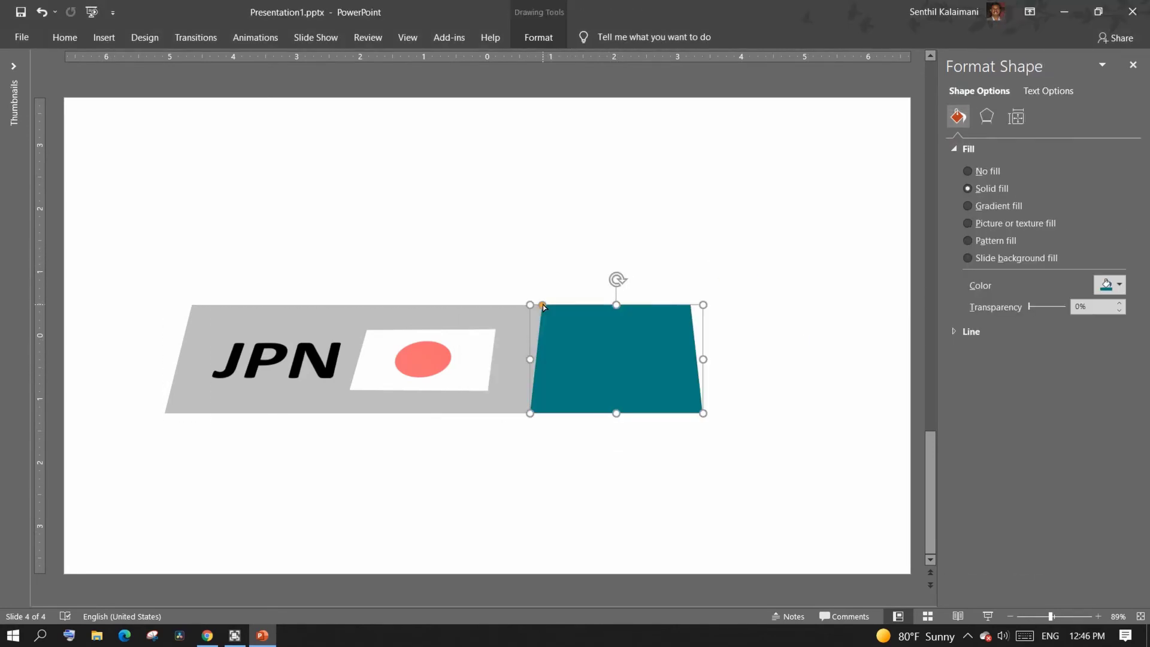
key(Escape)
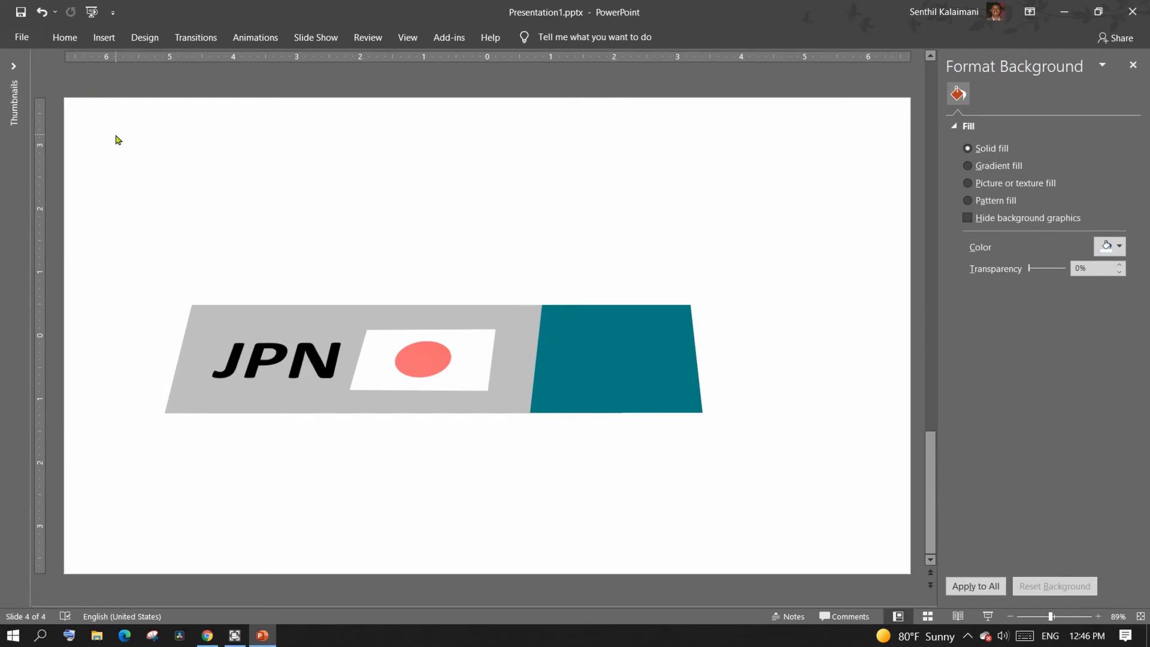
Add a text box with a large number 1 above the label.
click(65, 37)
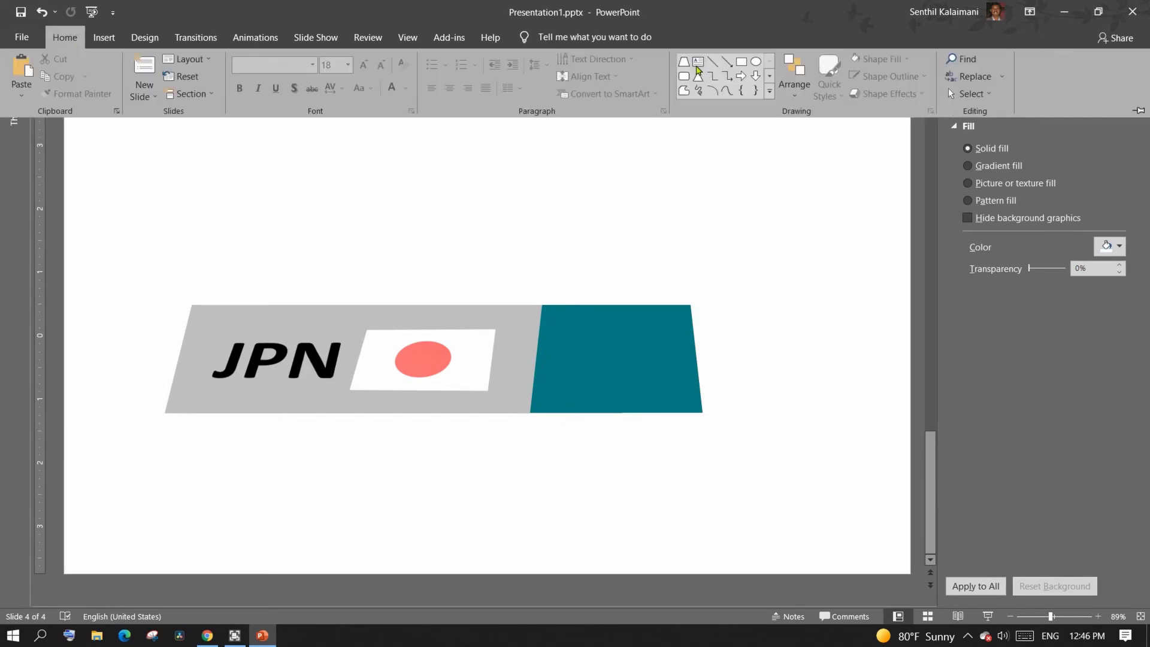
click(696, 63)
click(645, 193)
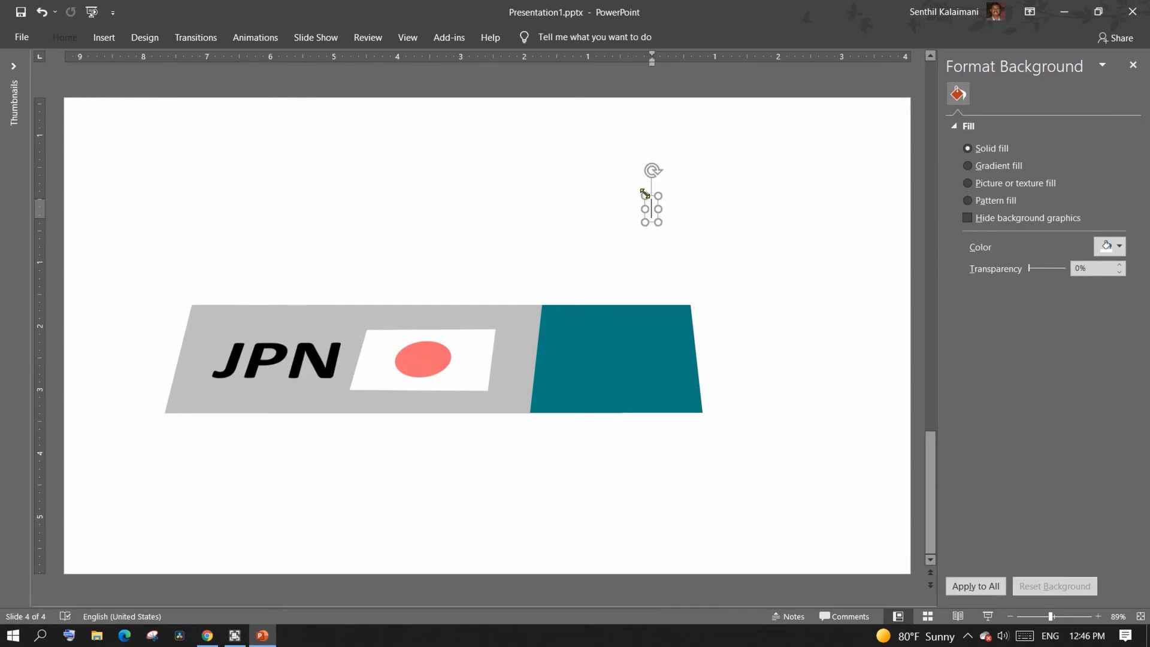
text(1)
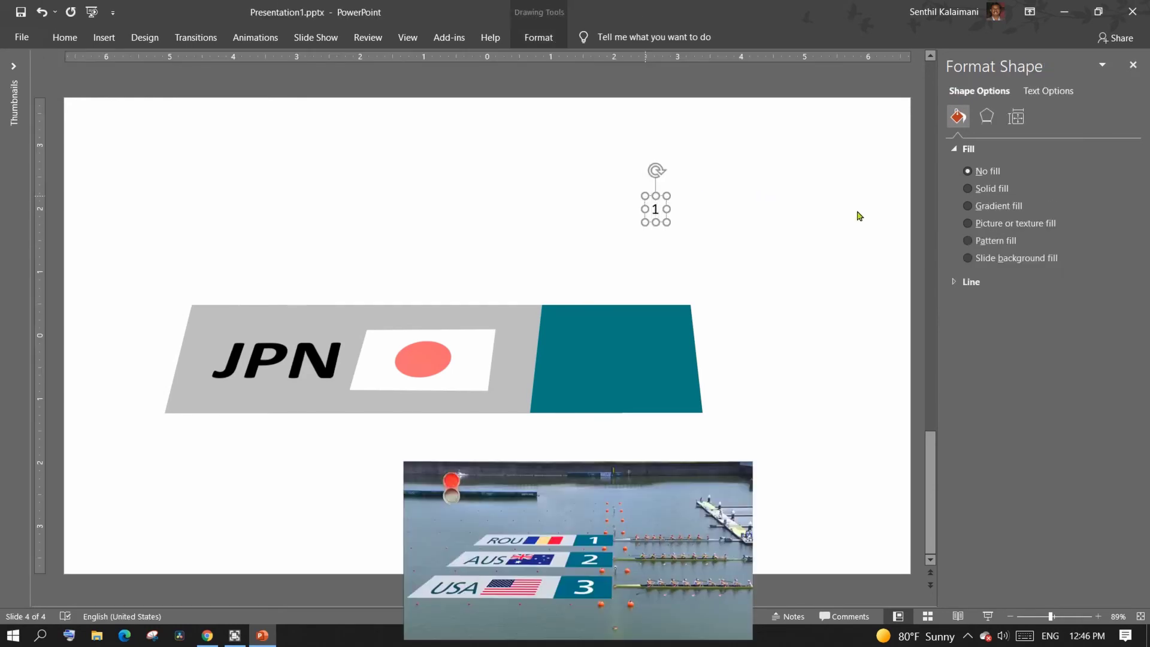
key(ctrl+shift+period)
key(ctrl+shift+period)
key(ctrl+shift+period)
key(ctrl+shift+period)
key(ctrl+shift+period)
key(ctrl+shift+period)
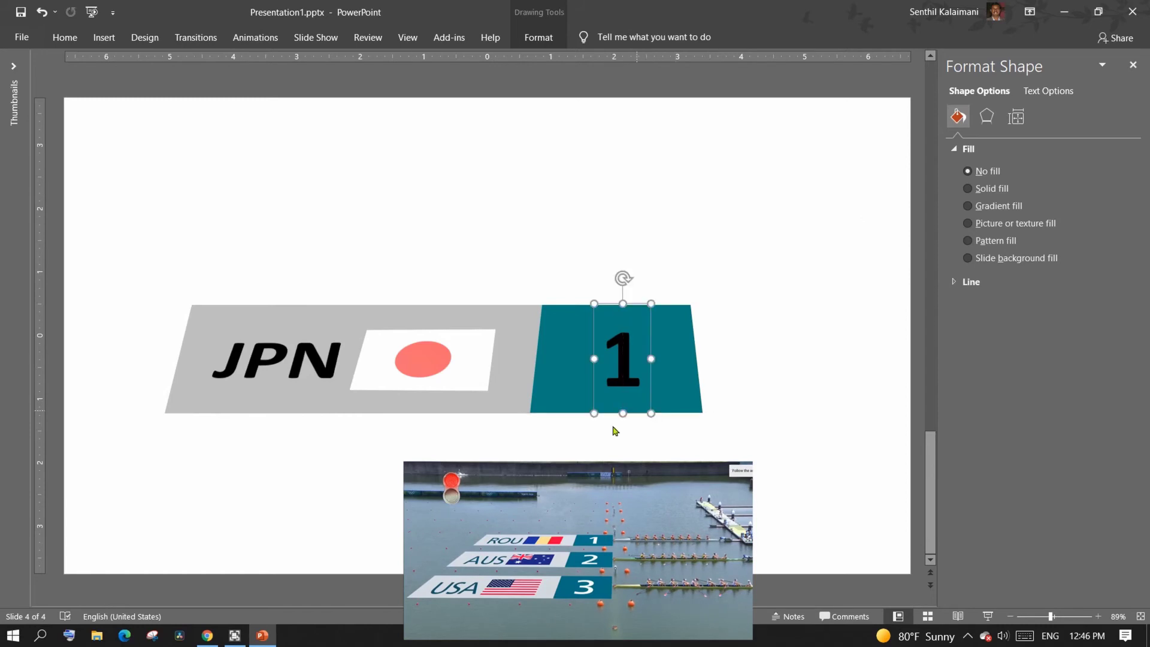
Browse the 3-D rotation presets for the number without applying one.
click(538, 37)
click(793, 94)
mouse_move(814, 254)
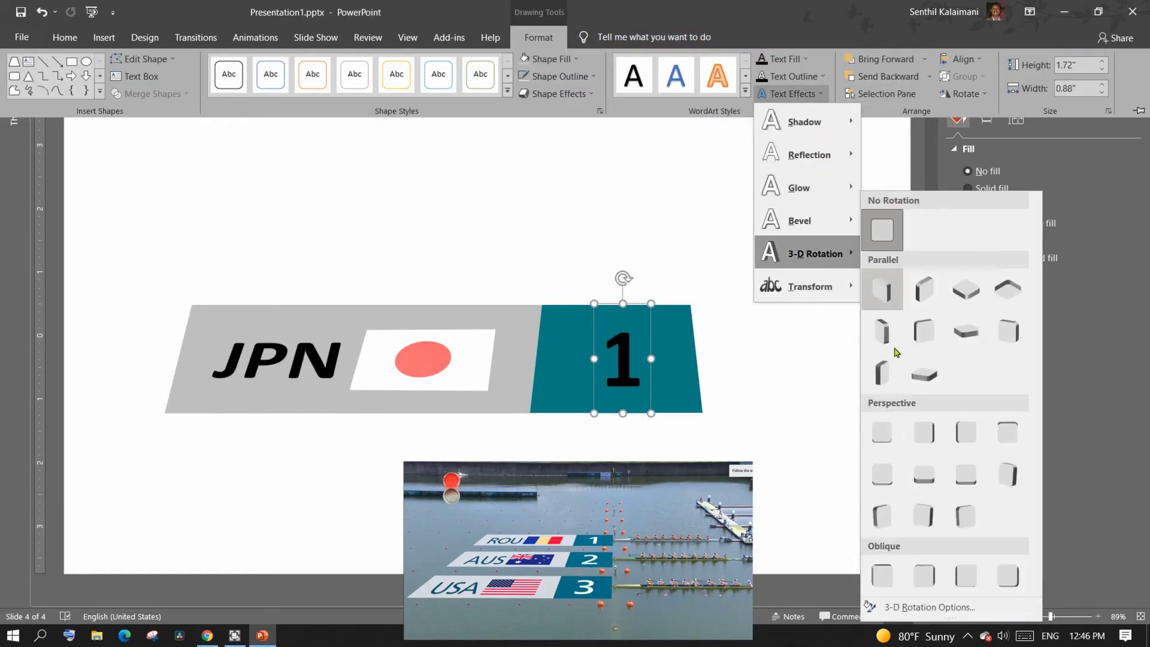
click(924, 477)
key(ctrl+F1)
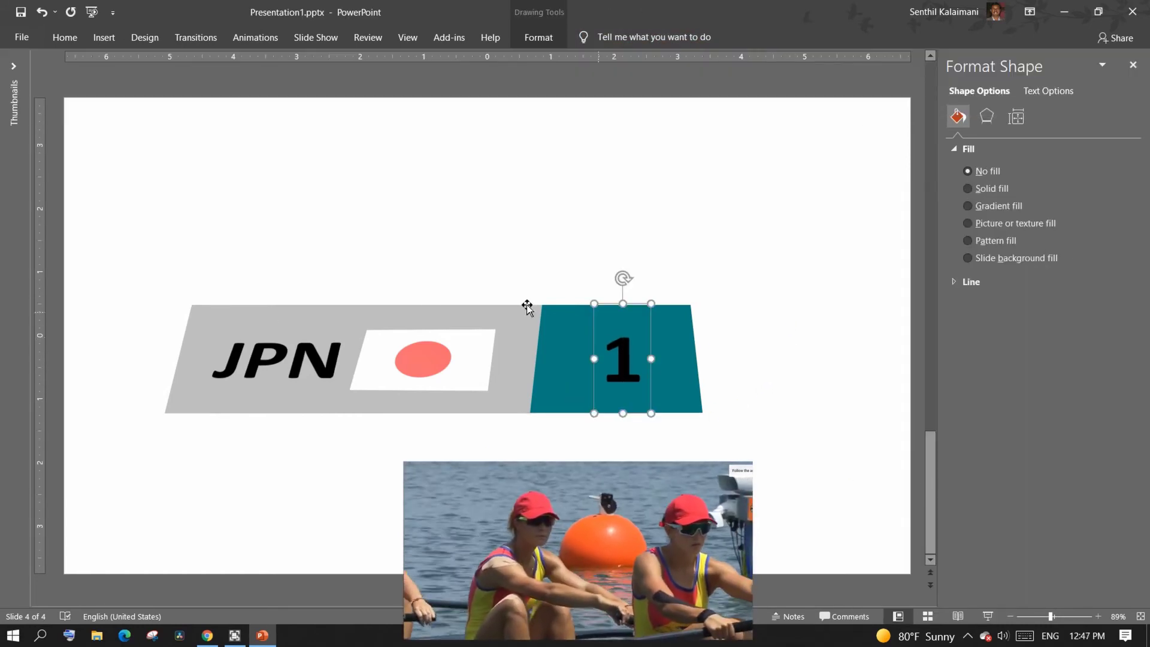
Select the JPN text box and change its font colour to white.
key(Tab)
click(65, 37)
click(406, 88)
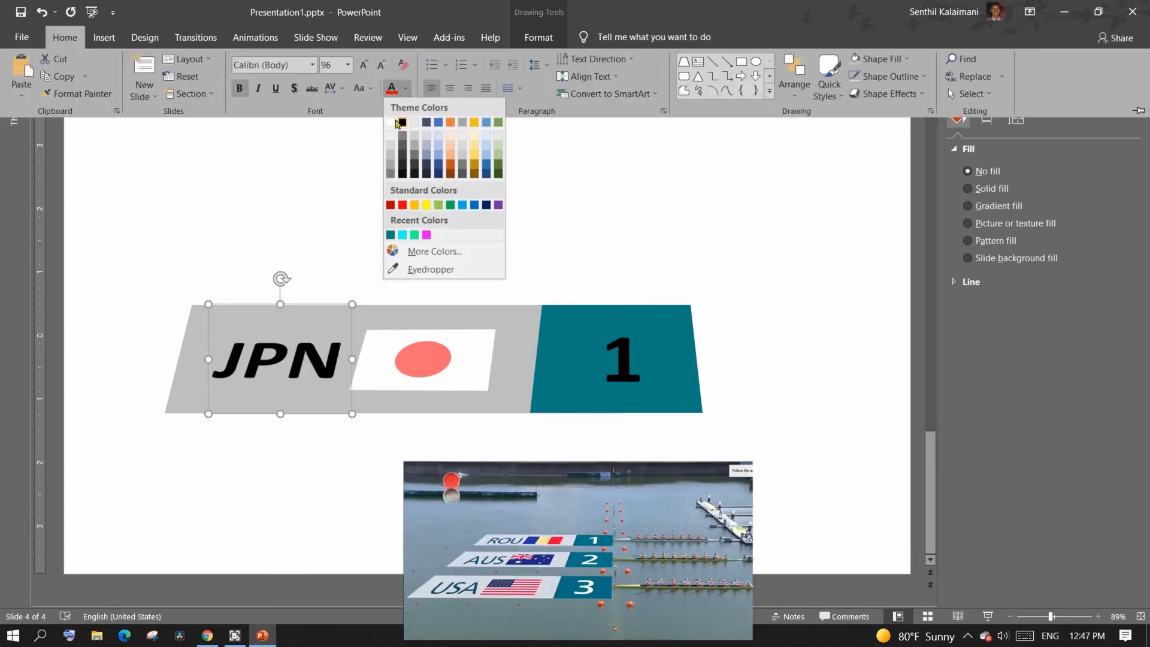
click(390, 123)
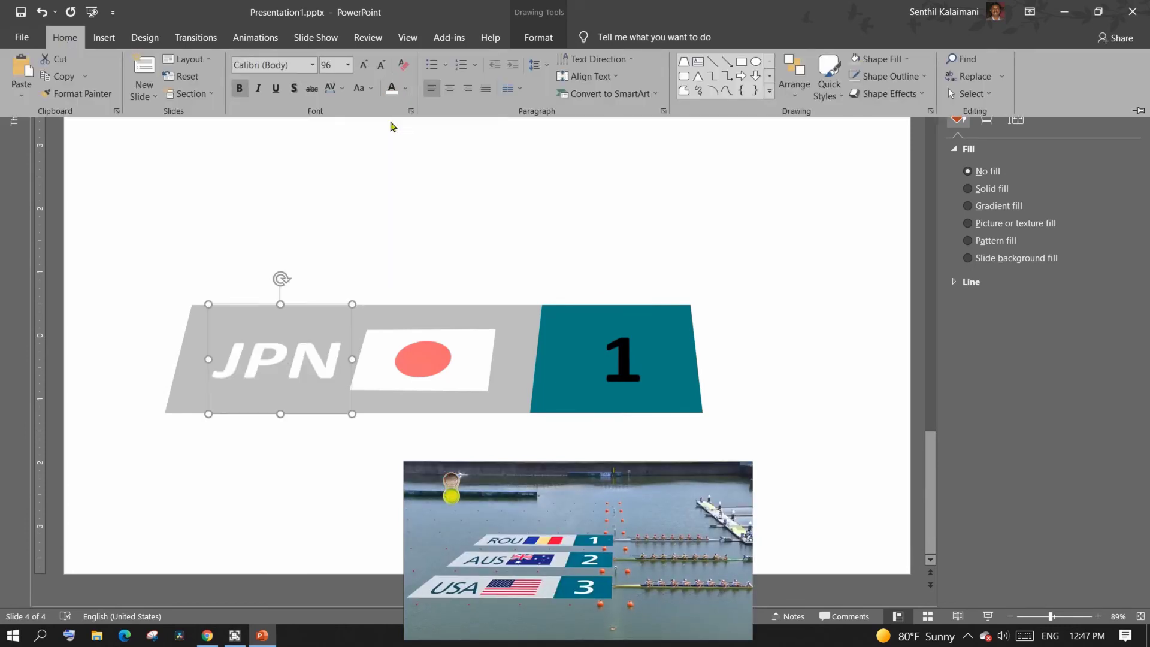
click(795, 383)
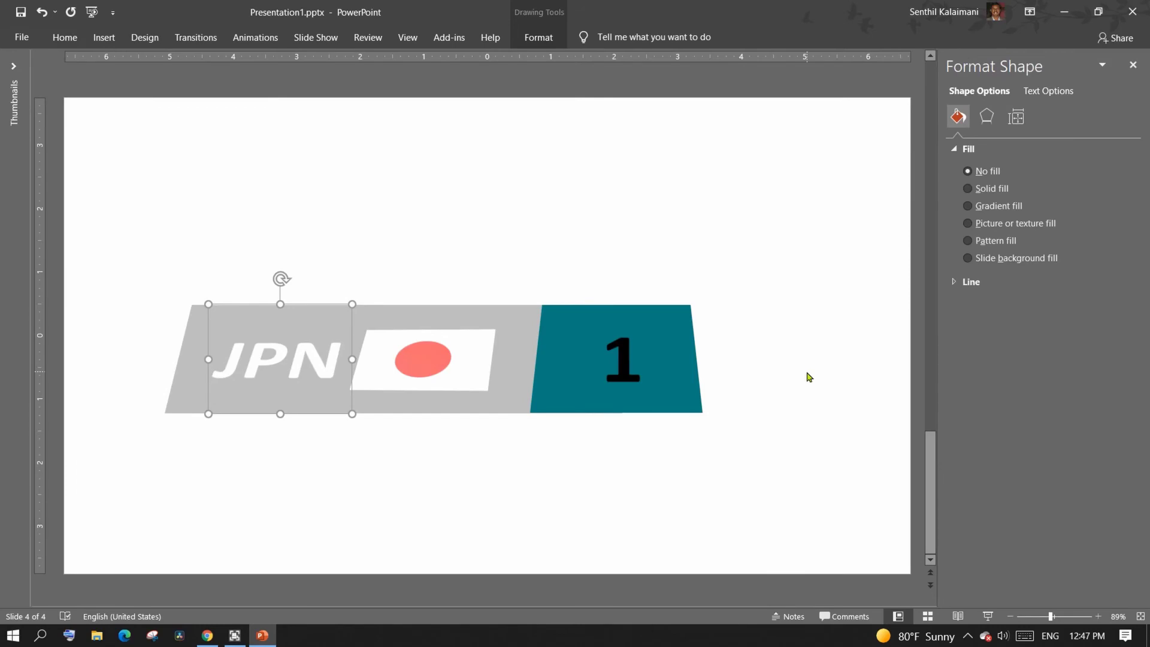